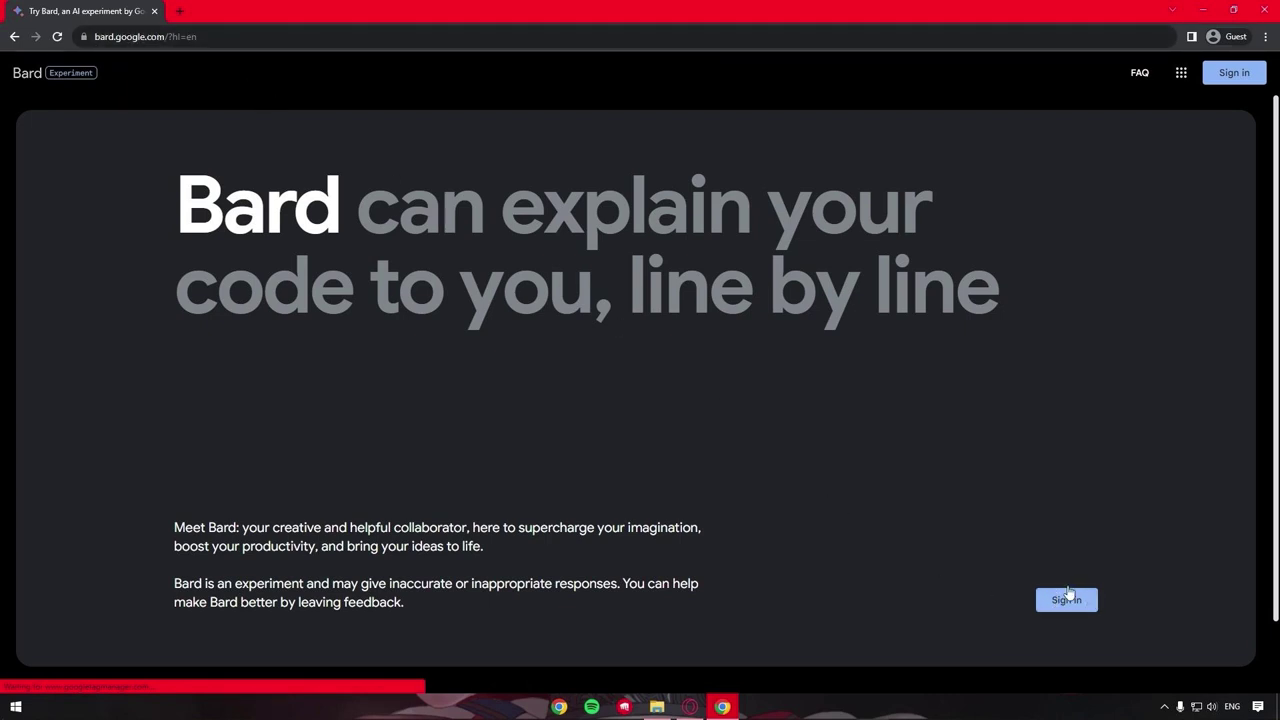
Sign in, agree to the Terms & Privacy notice, and continue past 'Bard is an experiment'
left_click(1067, 600)
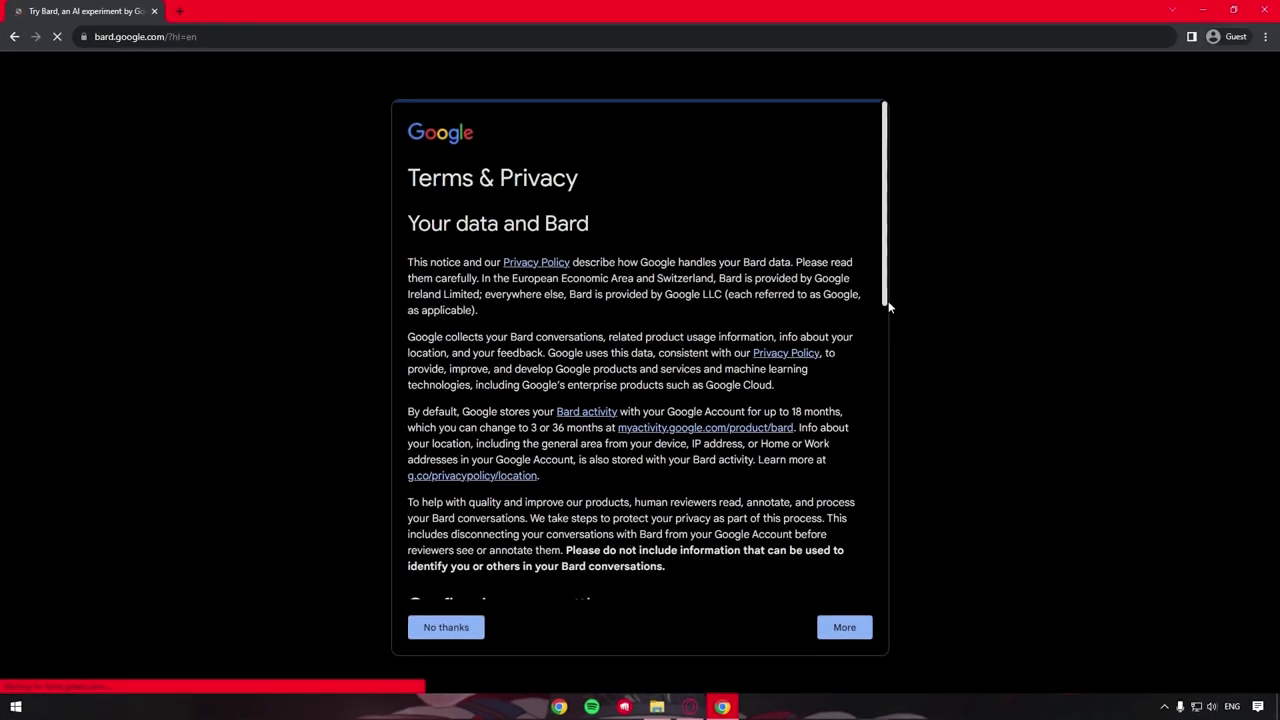
scroll(880, 354, "down", 2)
left_click_drag(880, 354, 885, 594)
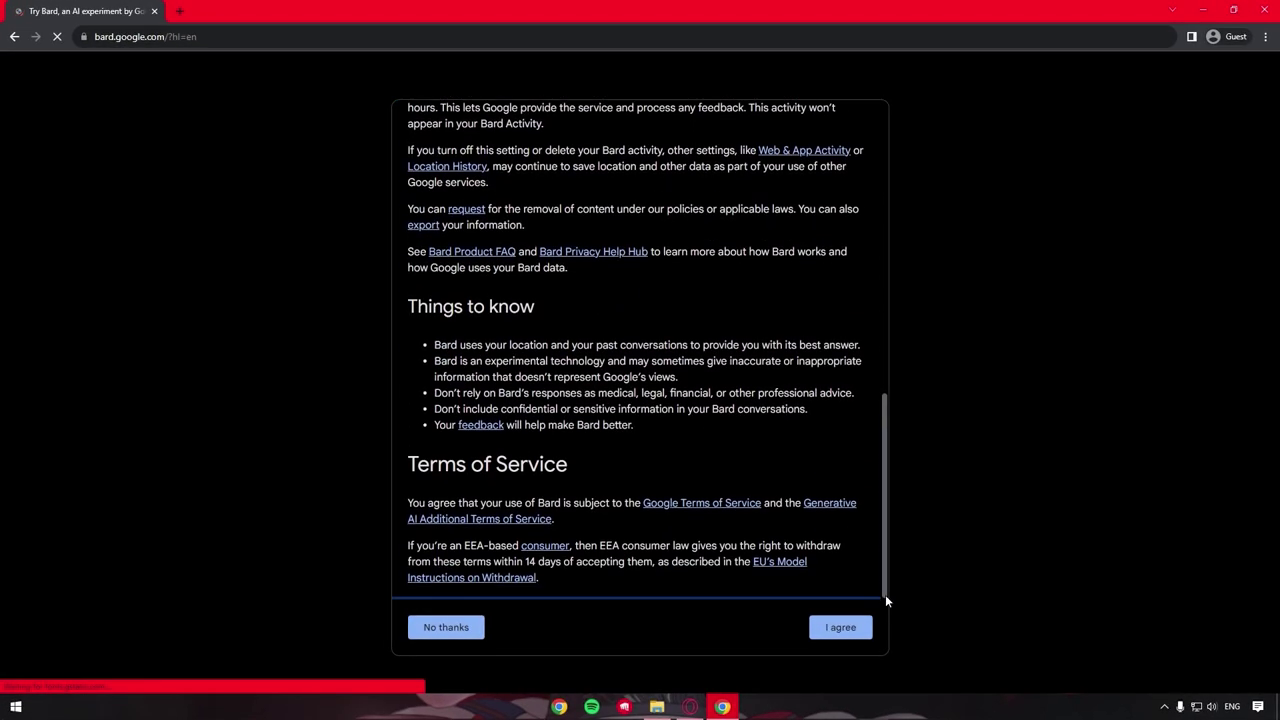
left_click(840, 637)
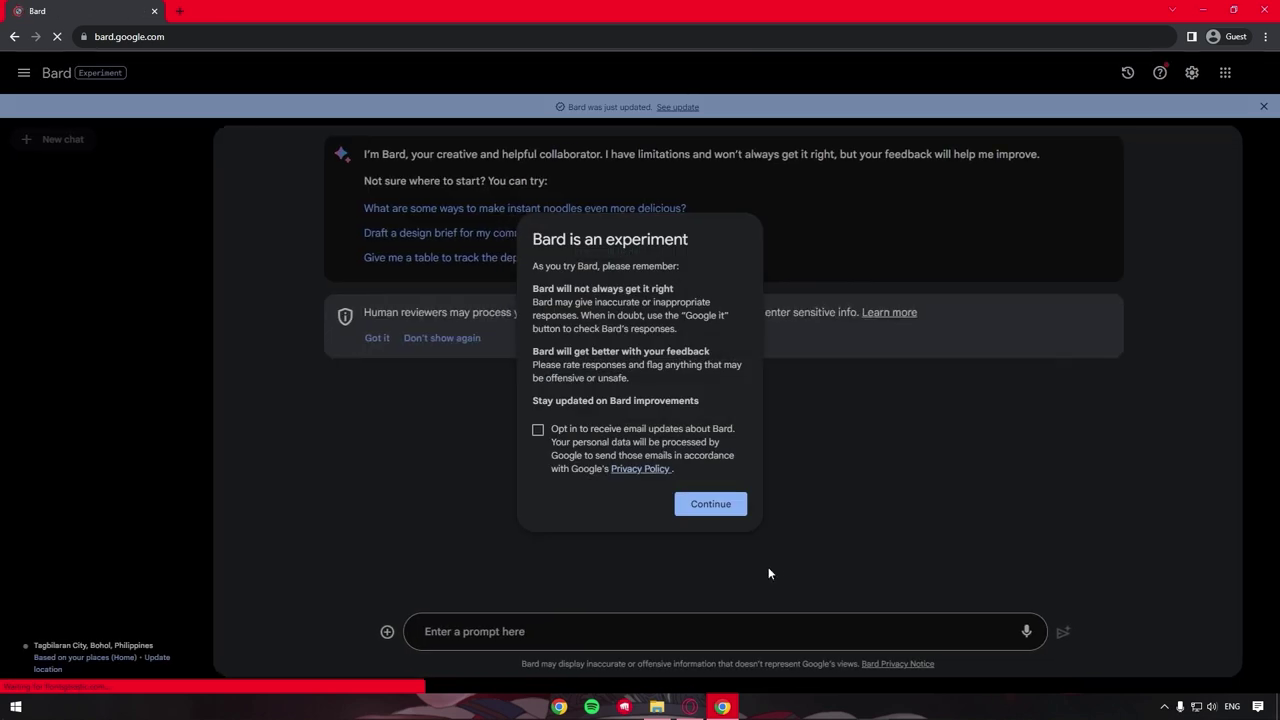
left_click(711, 509)
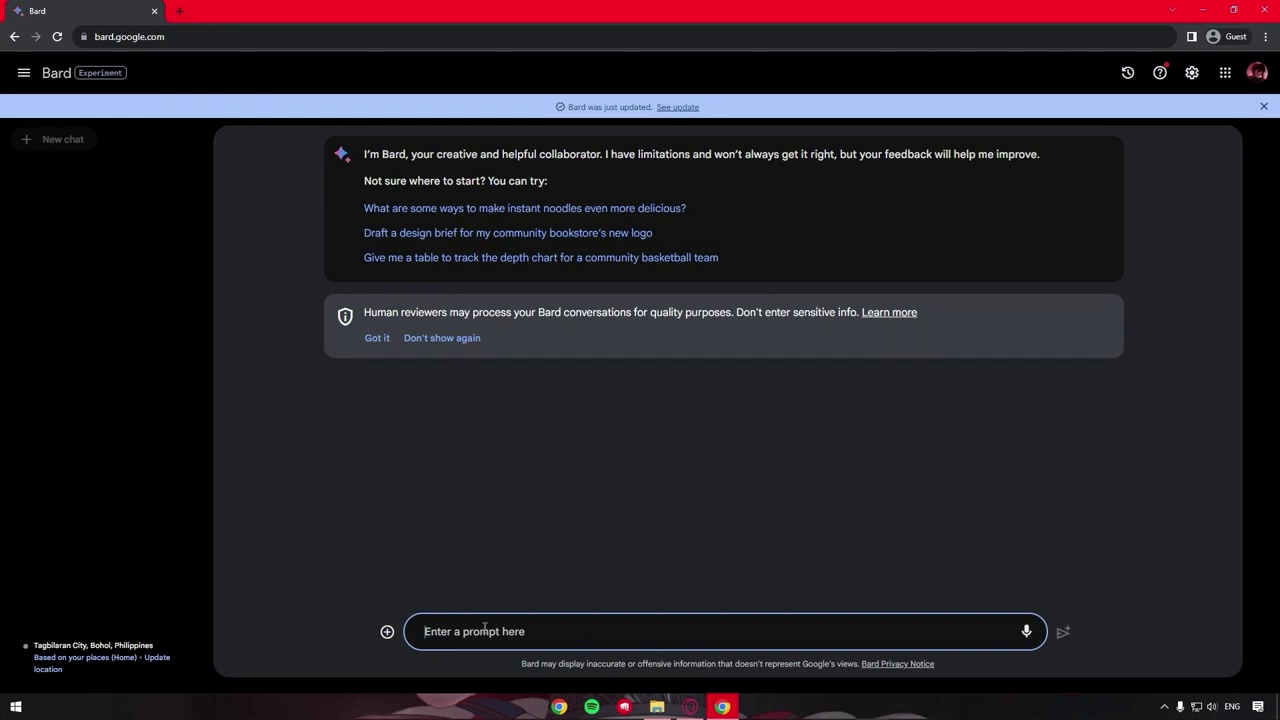
Ask Bard 'What's the difference between you and chat gpt?'
type("What's d")
key("BackSpace")
type("the ")
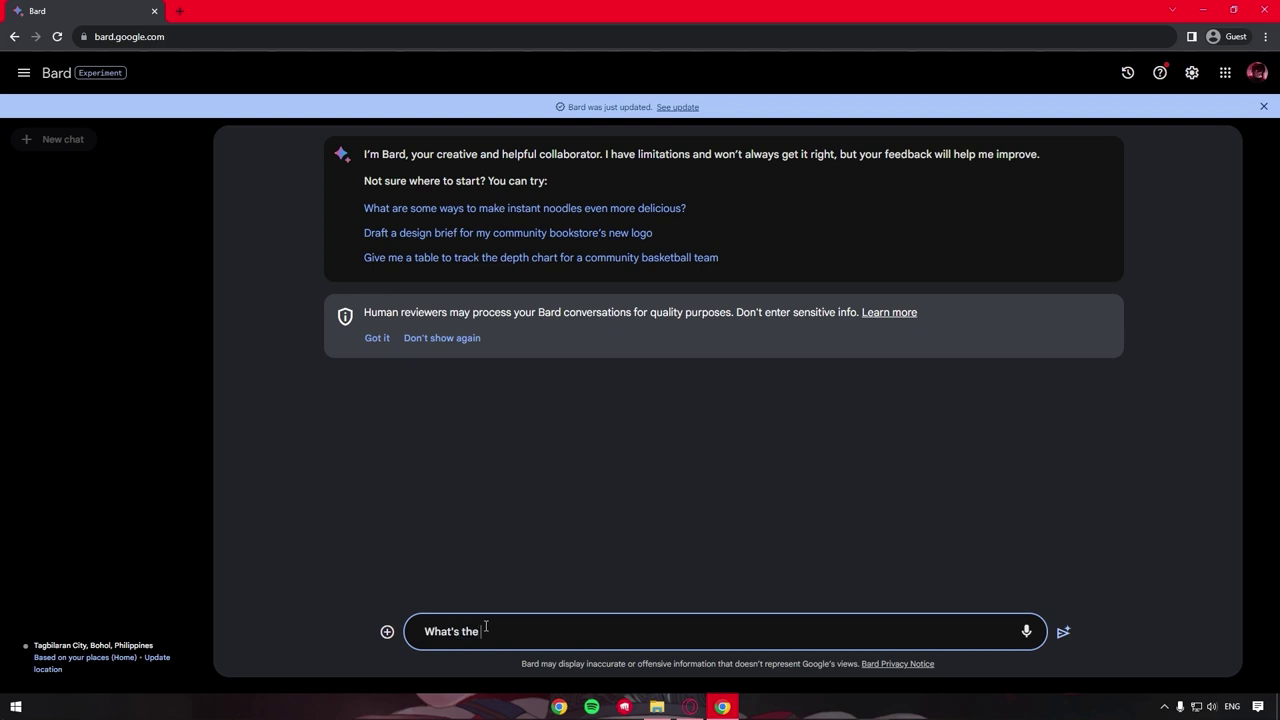
type("difference between you and chat gpt?")
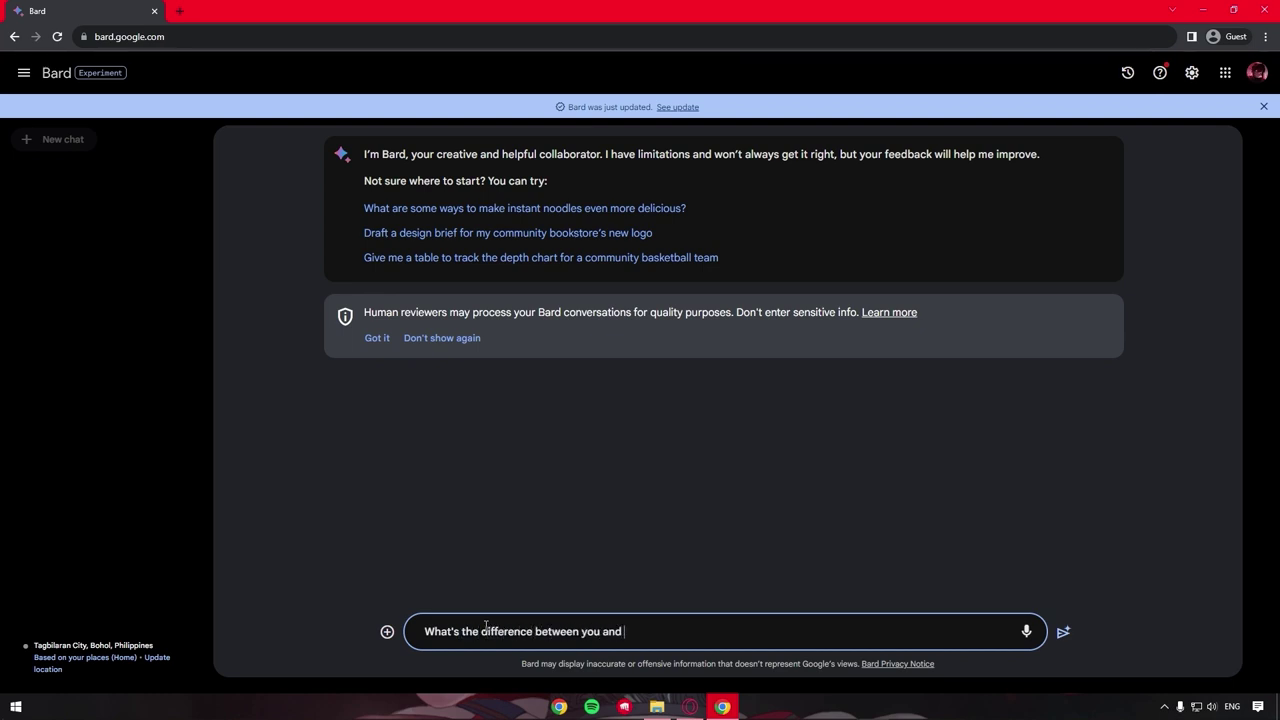
left_click(1062, 632)
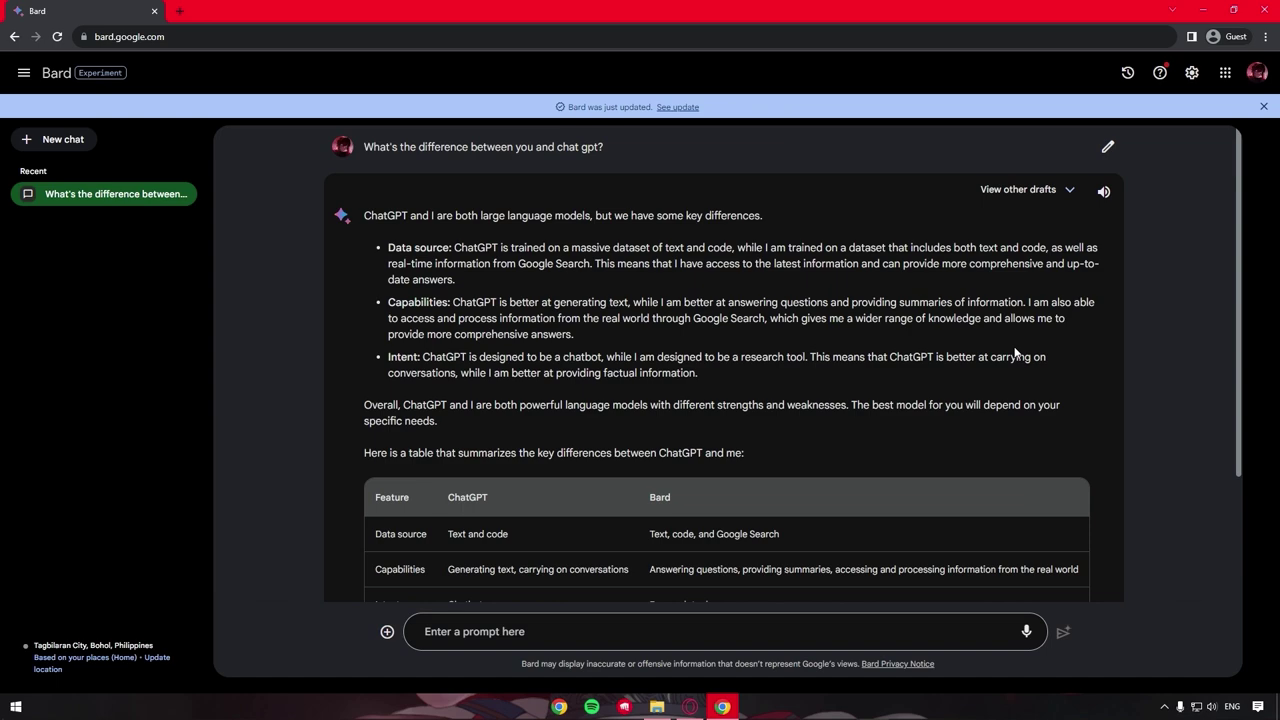
Close the 'Bard was just updated' banner and scroll back up through the answer
mouse_move(1242, 290)
left_mouse_down()
mouse_move(1244, 412)
mouse_move(1245, 285)
left_mouse_up()
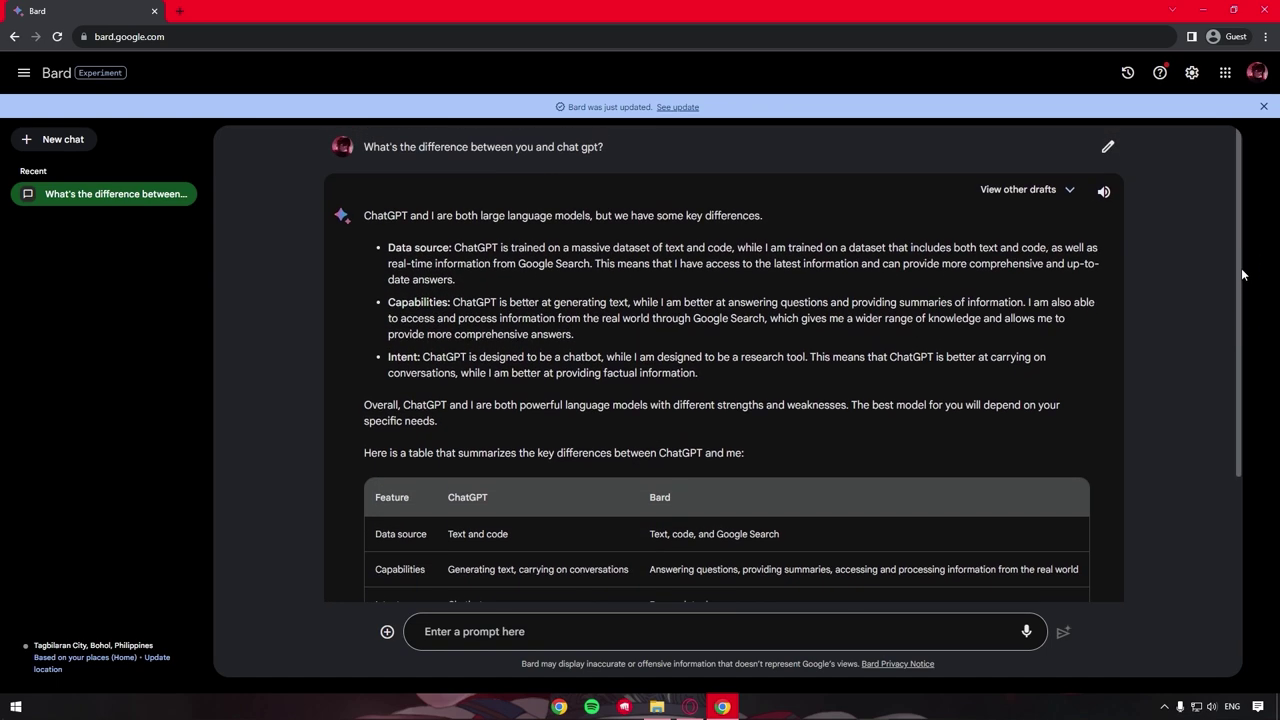
left_click(1263, 106)
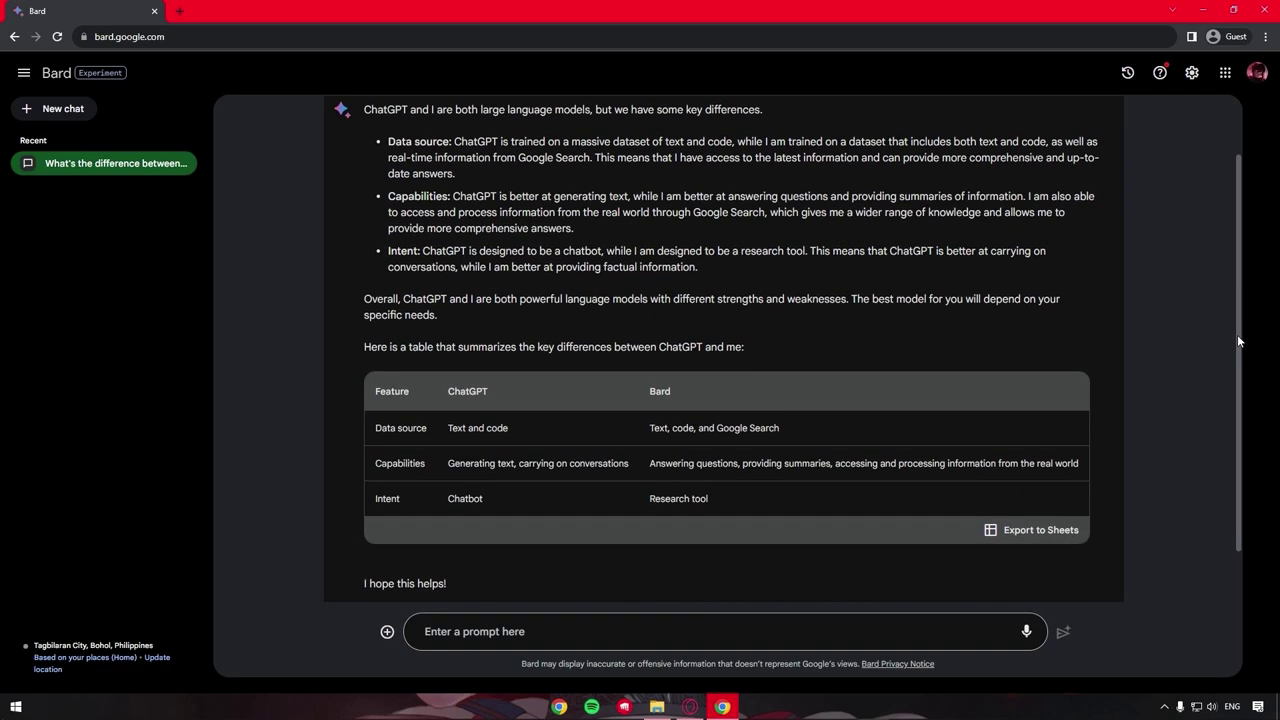
scroll(1249, 385, "up", 1)
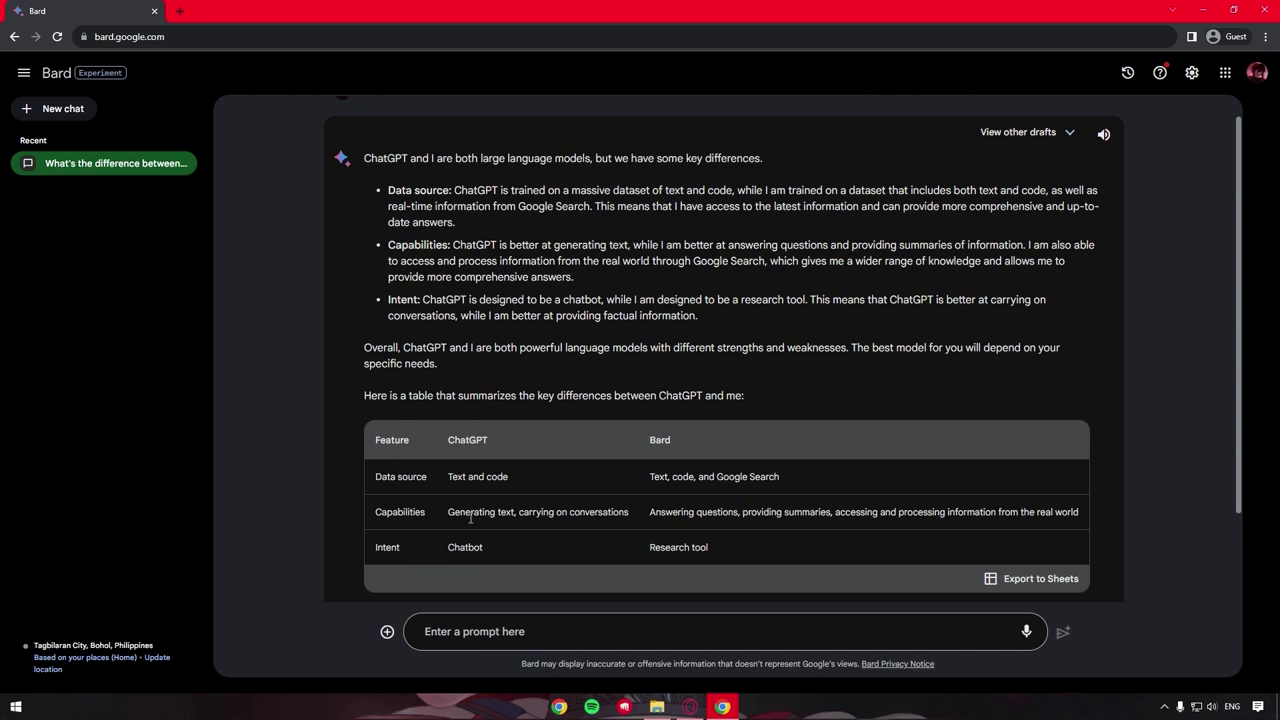
scroll(1234, 396, "up", 1)
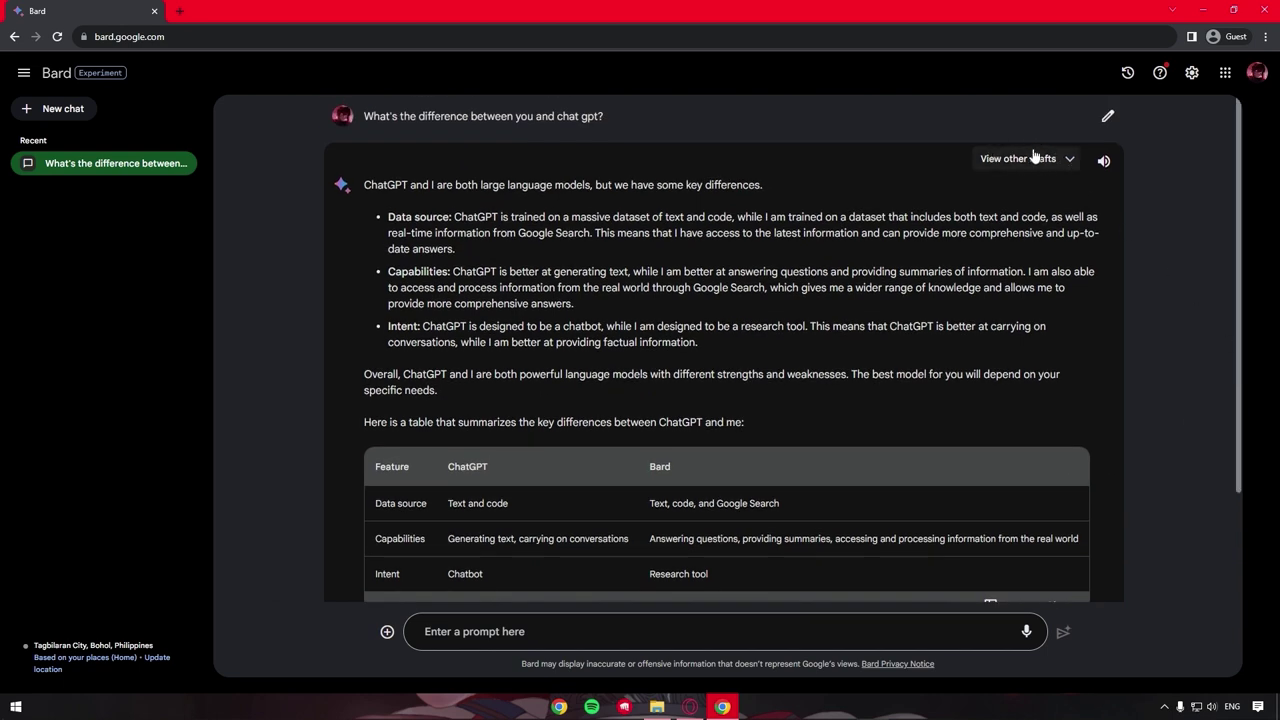
Switch the answer to Draft 2 and read its table comparing ChatGPT and Bard across five features
left_click(1042, 162)
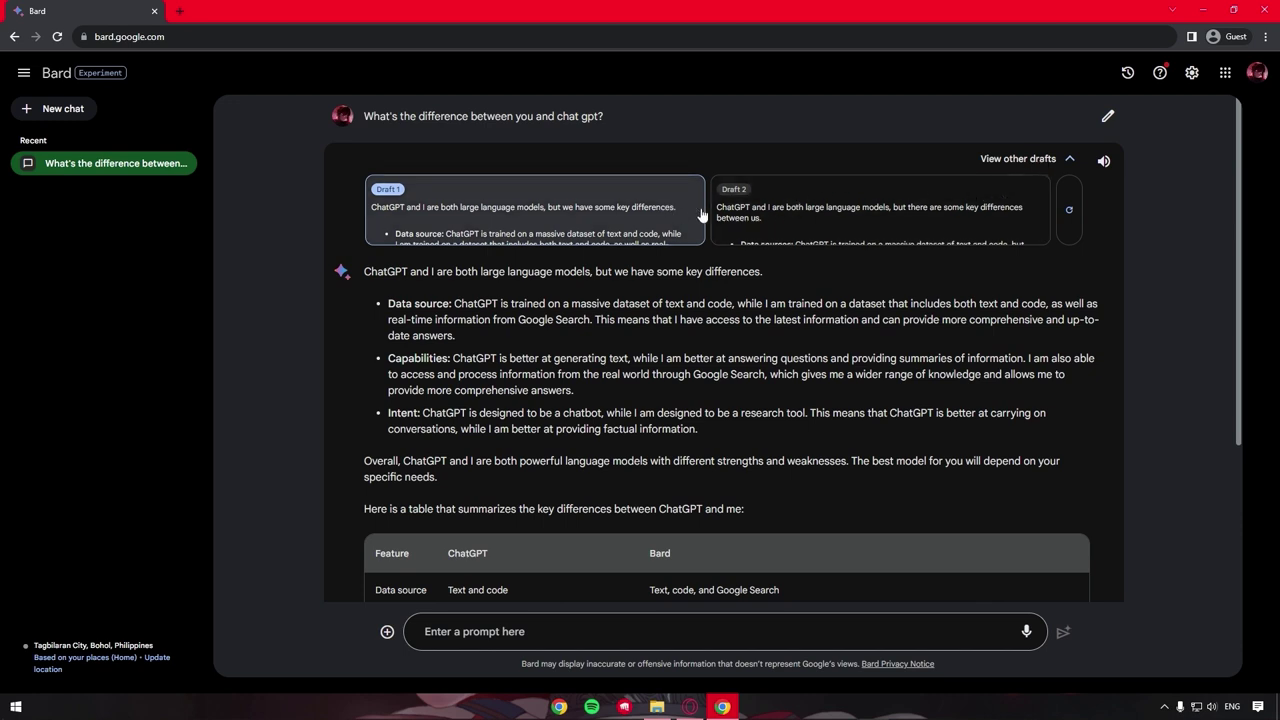
left_click(856, 212)
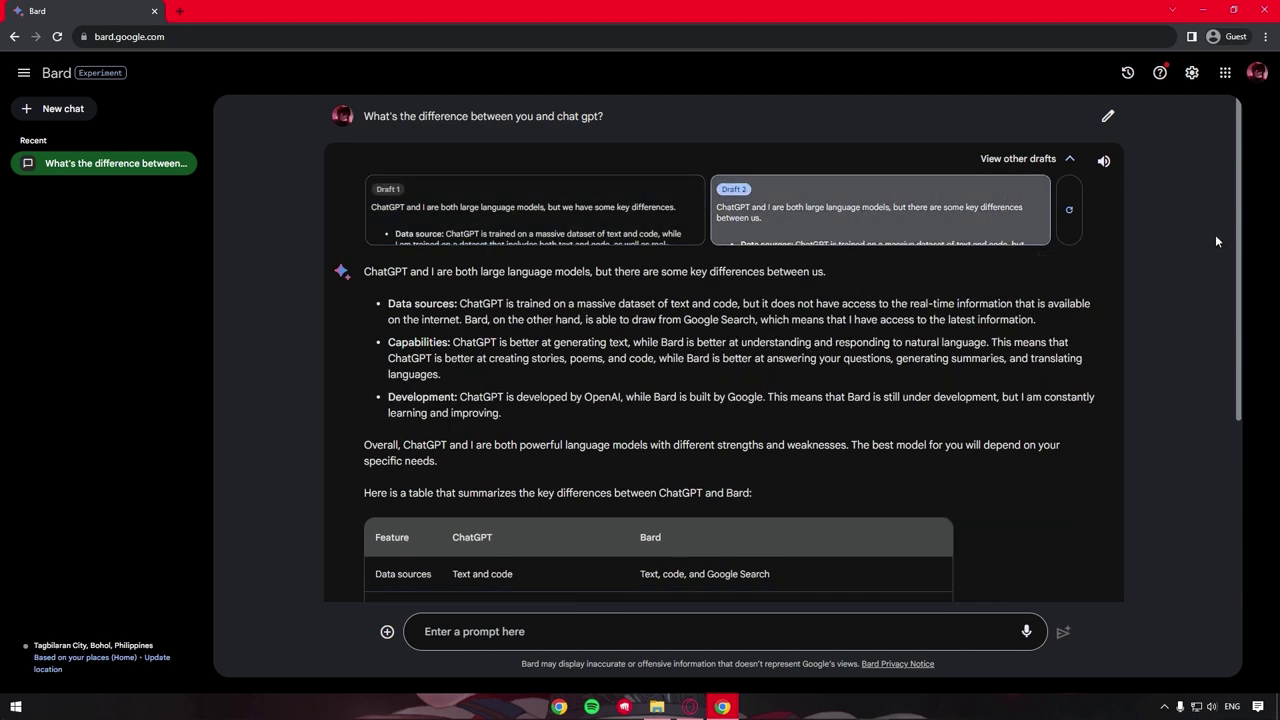
left_click_drag(1237, 232, 1251, 371)
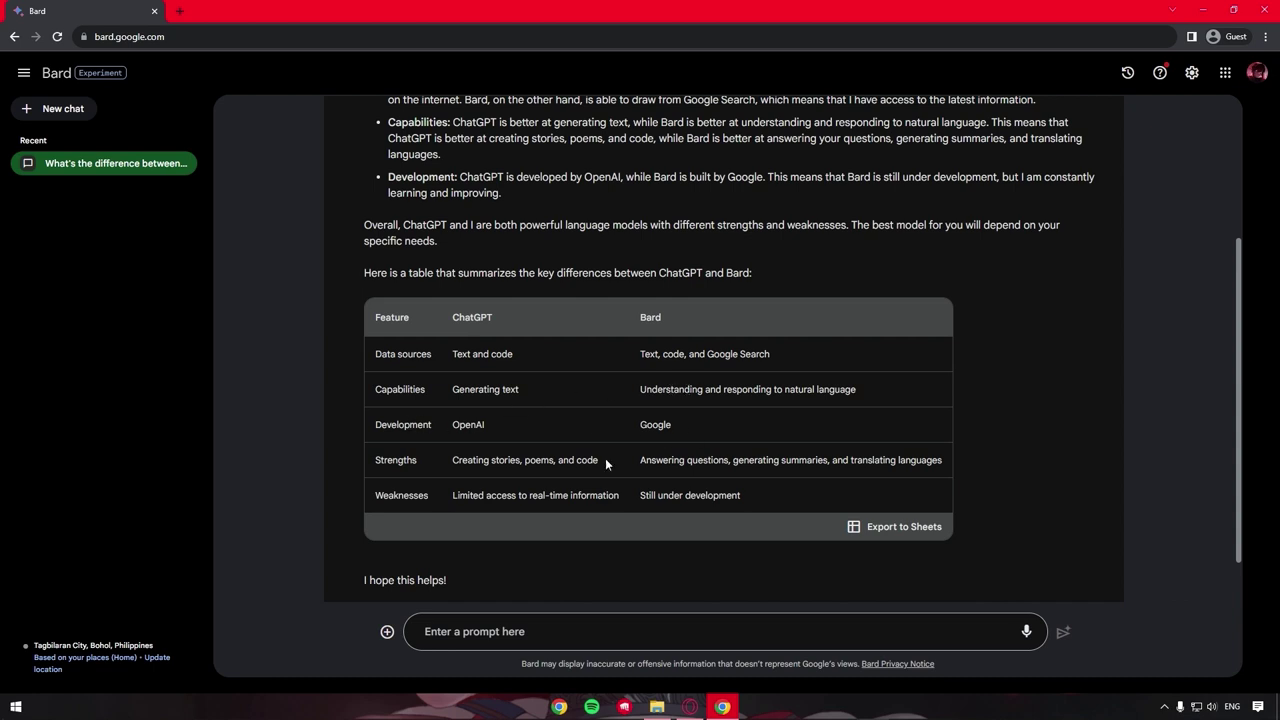
scroll(1234, 435, "down", 1)
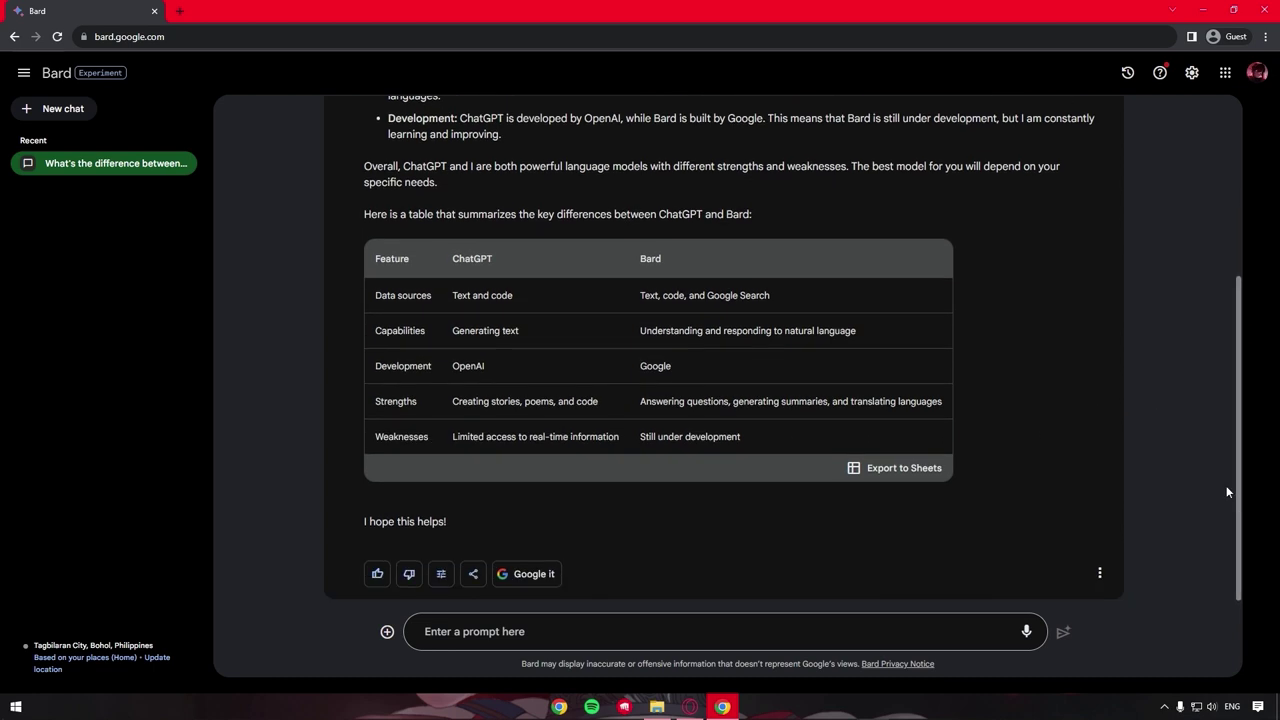
Ask Bard to 'Compare youself to other language models' and read the resulting comparison tables
left_click(486, 614)
type("Compare")
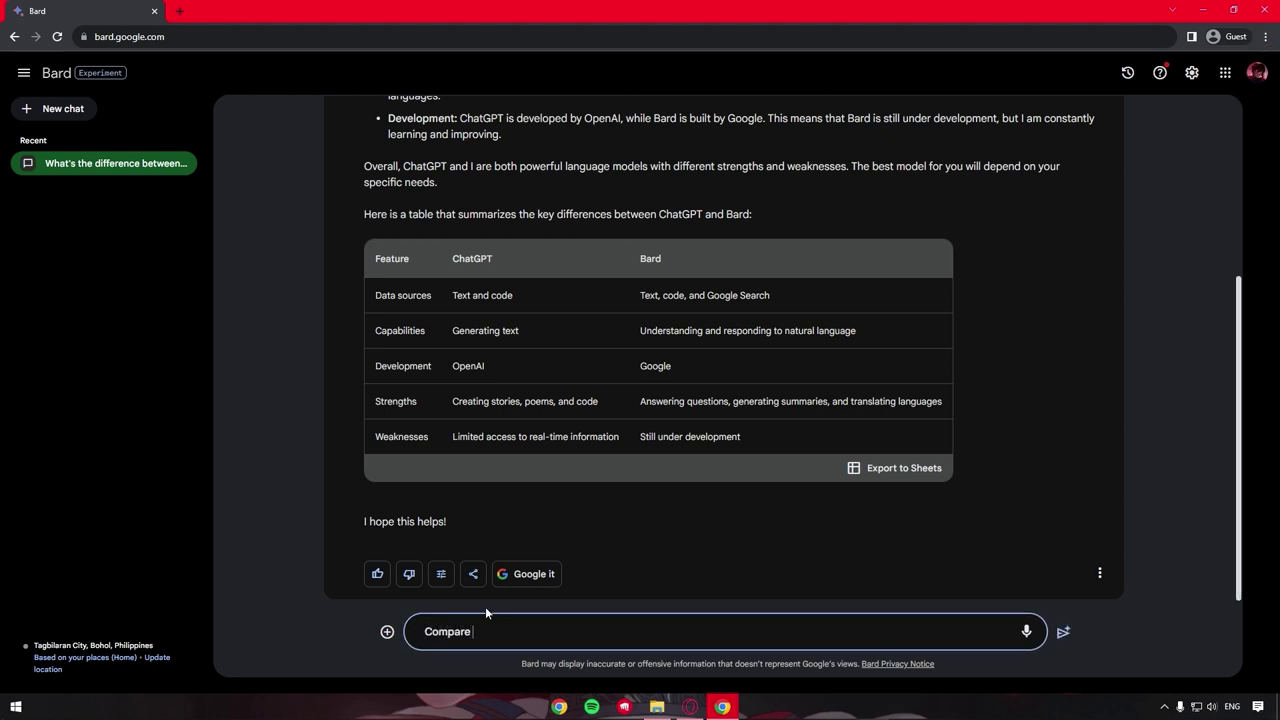
type(" youself to other language models")
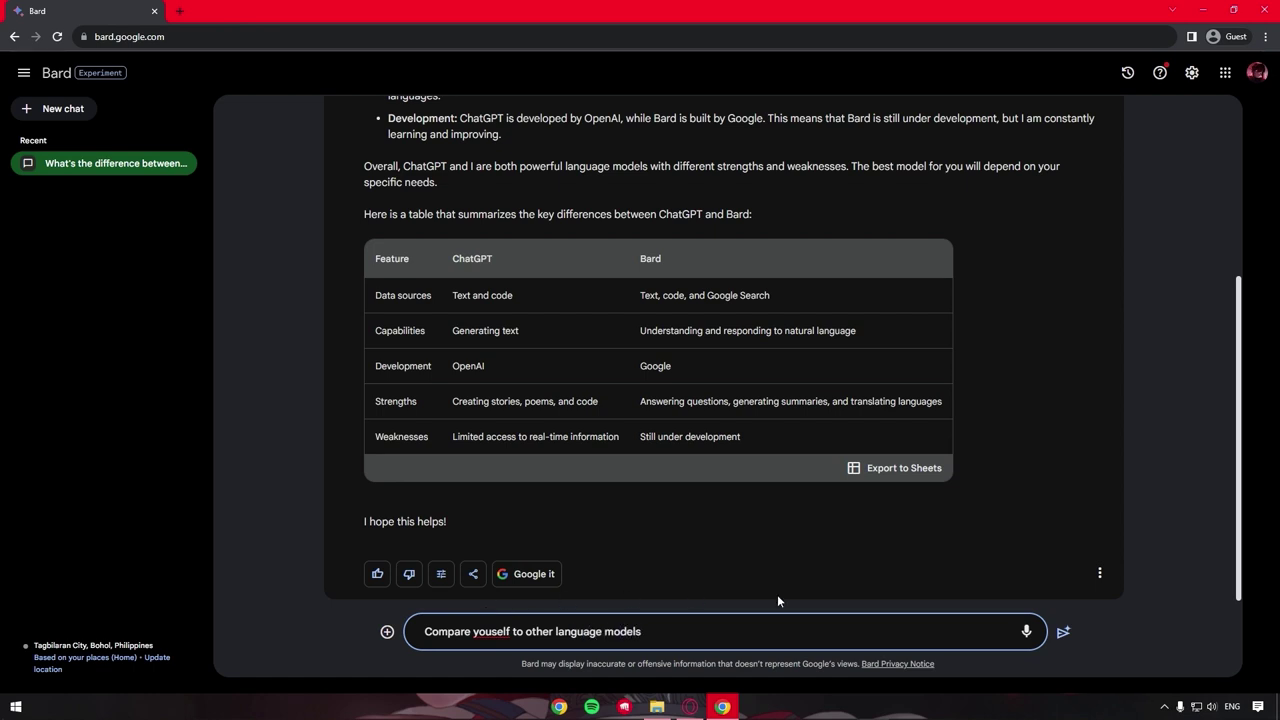
left_click(1065, 635)
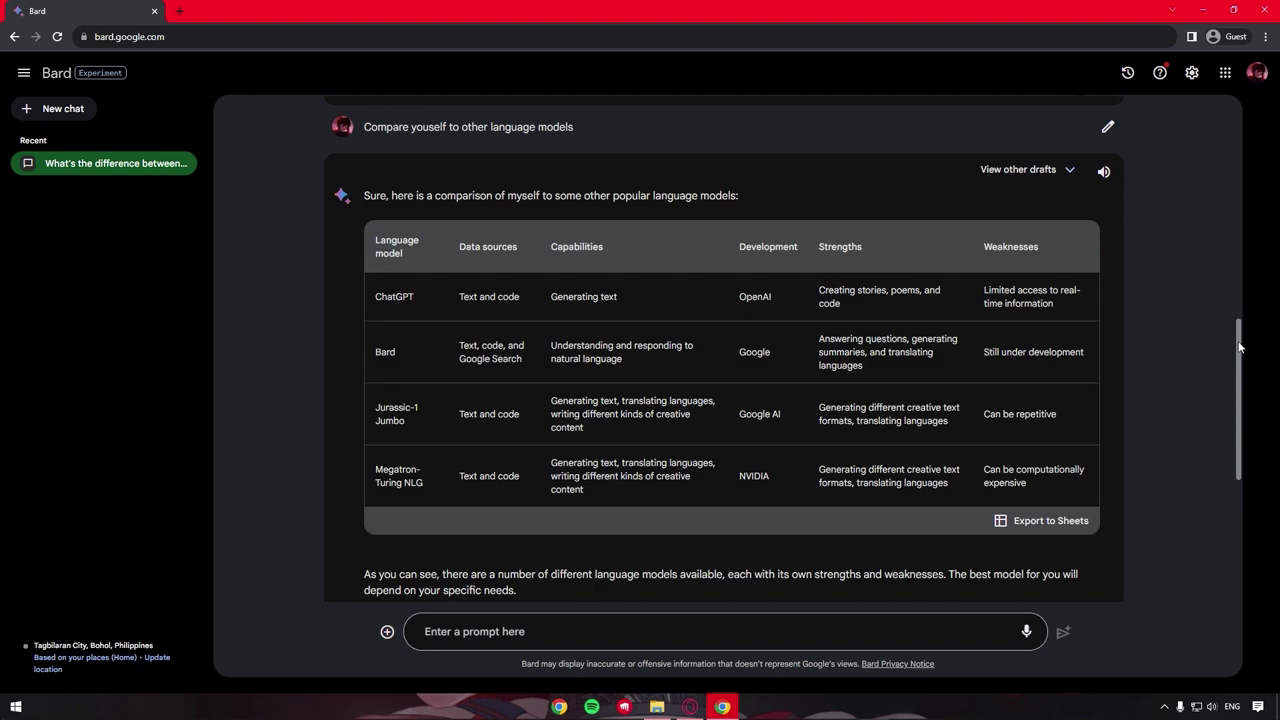
left_click_drag(1244, 346, 1266, 456)
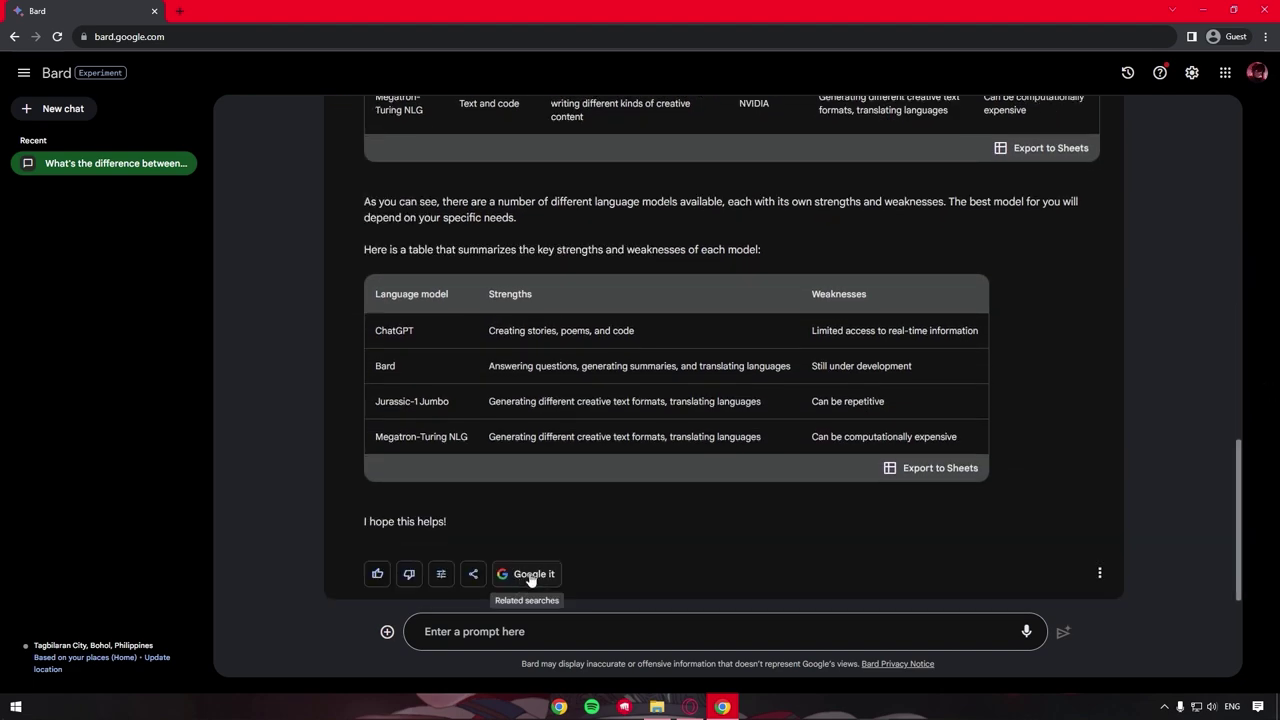
Leave the Google Search results for comparing Bard to other models and return to the Bard tab
scroll(531, 580, "down", 1)
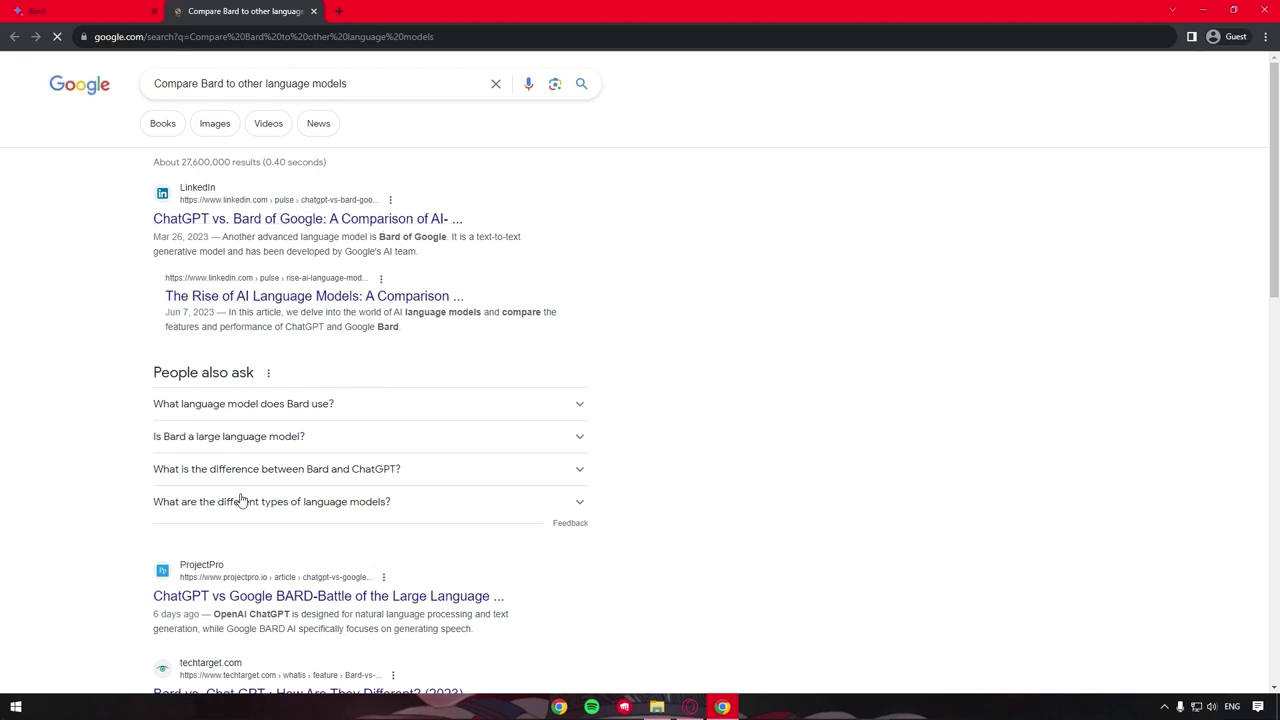
left_click(100, 11)
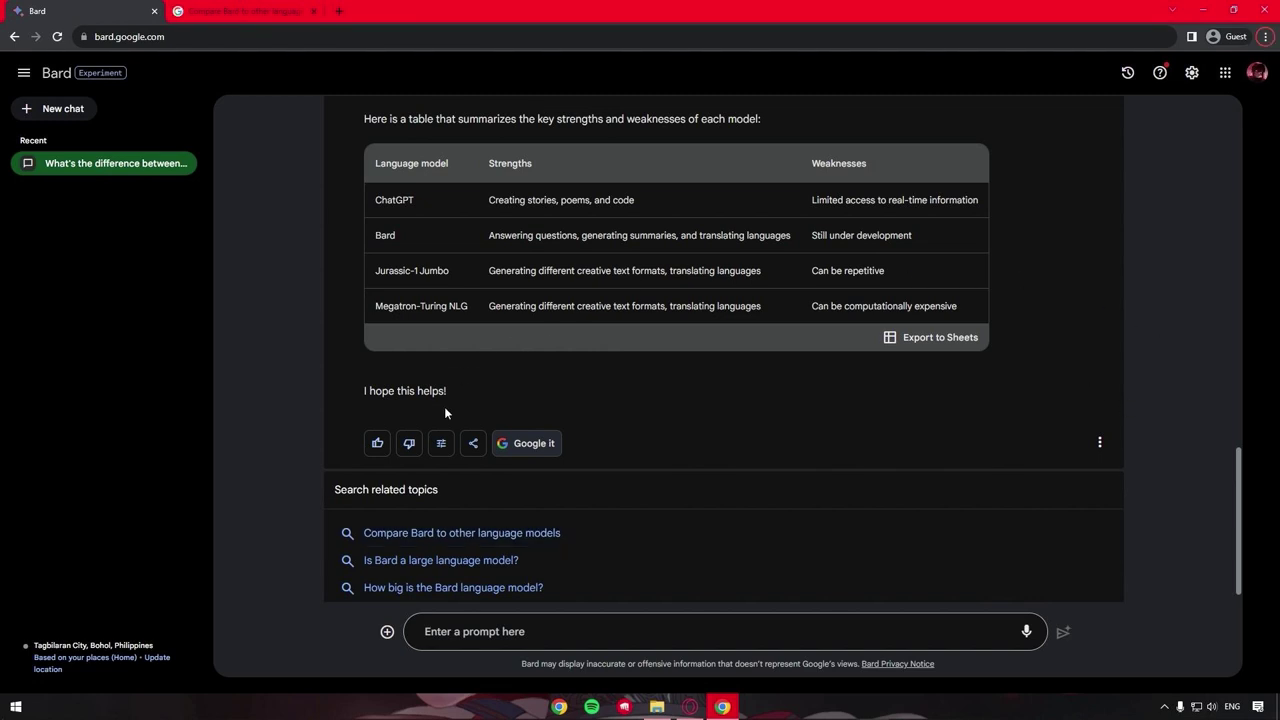
Export the language-model comparison answer to a Gmail draft containing both tables
left_click(473, 445)
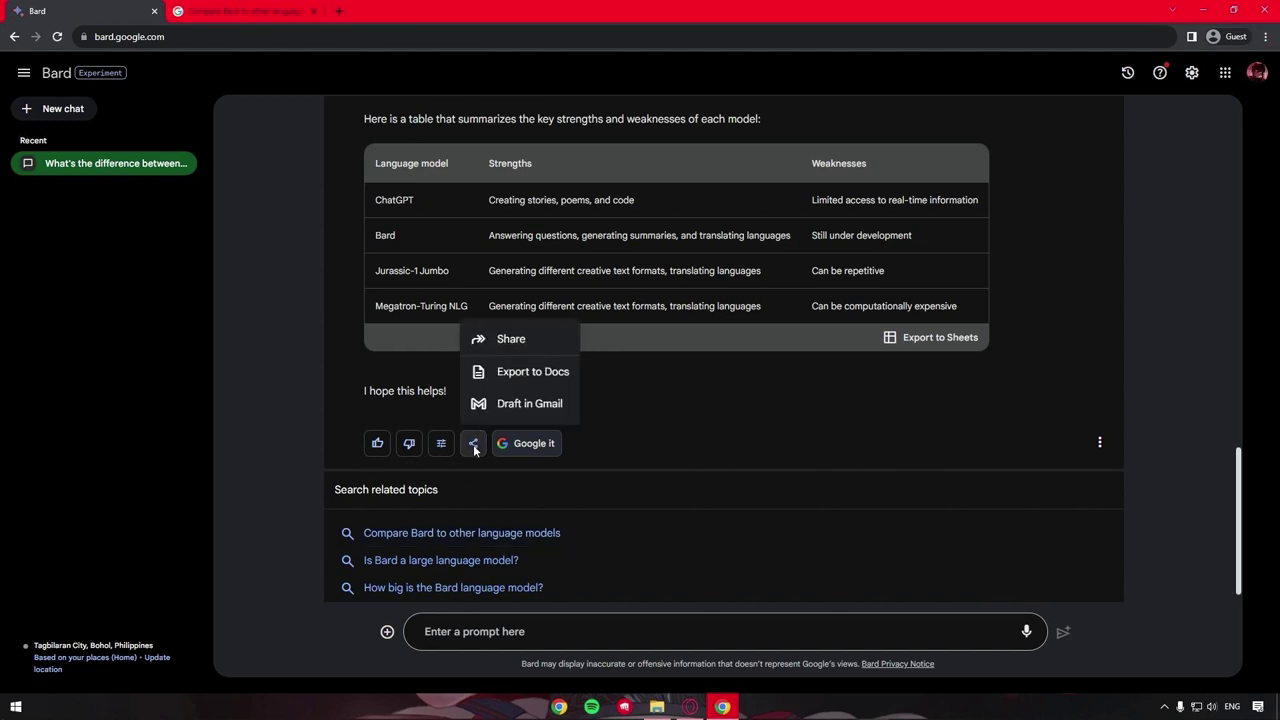
left_click(519, 410)
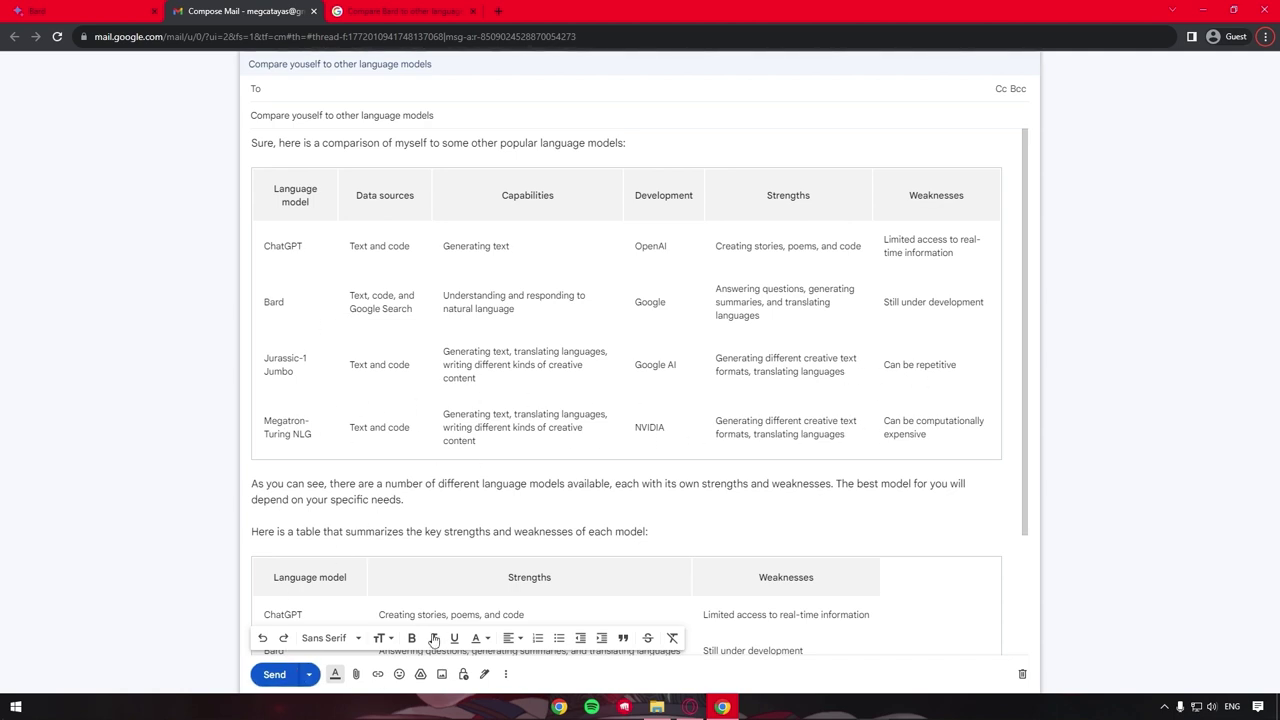
left_click_drag(1024, 366, 1031, 489)
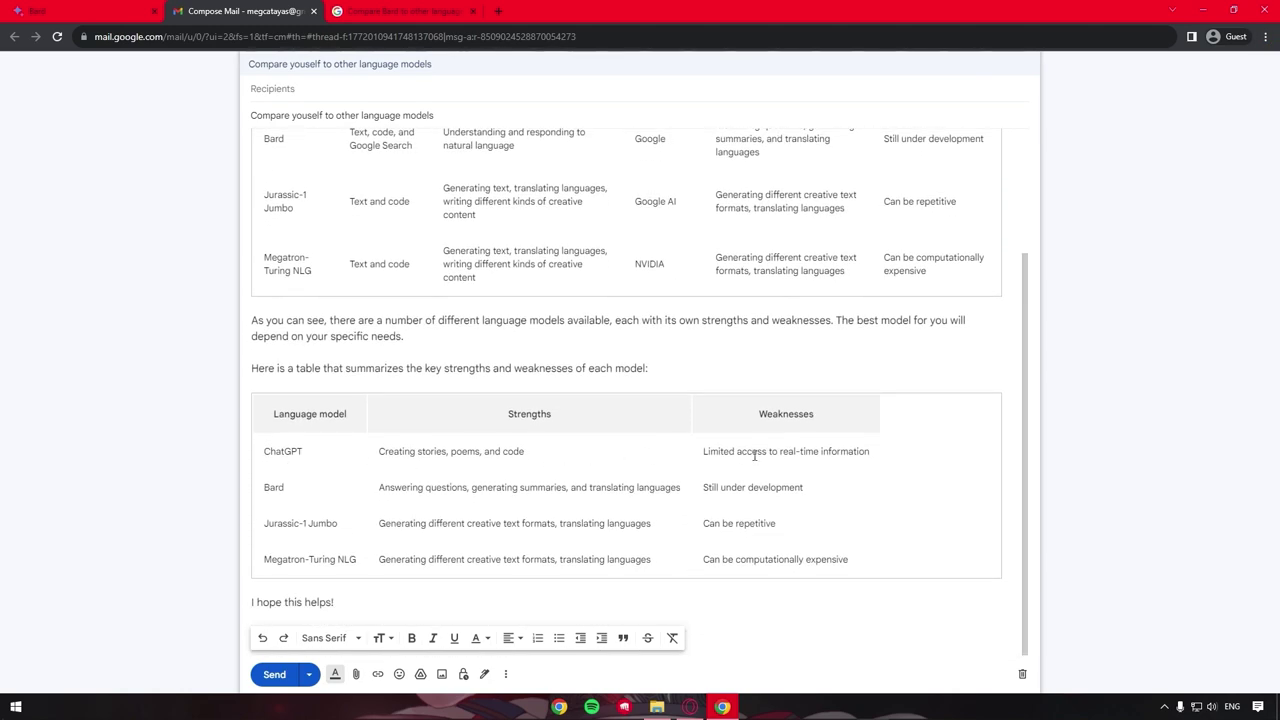
Back in the Bard tab, try the light theme, then switch back to the dark theme
key("ctrl+shift+Tab")
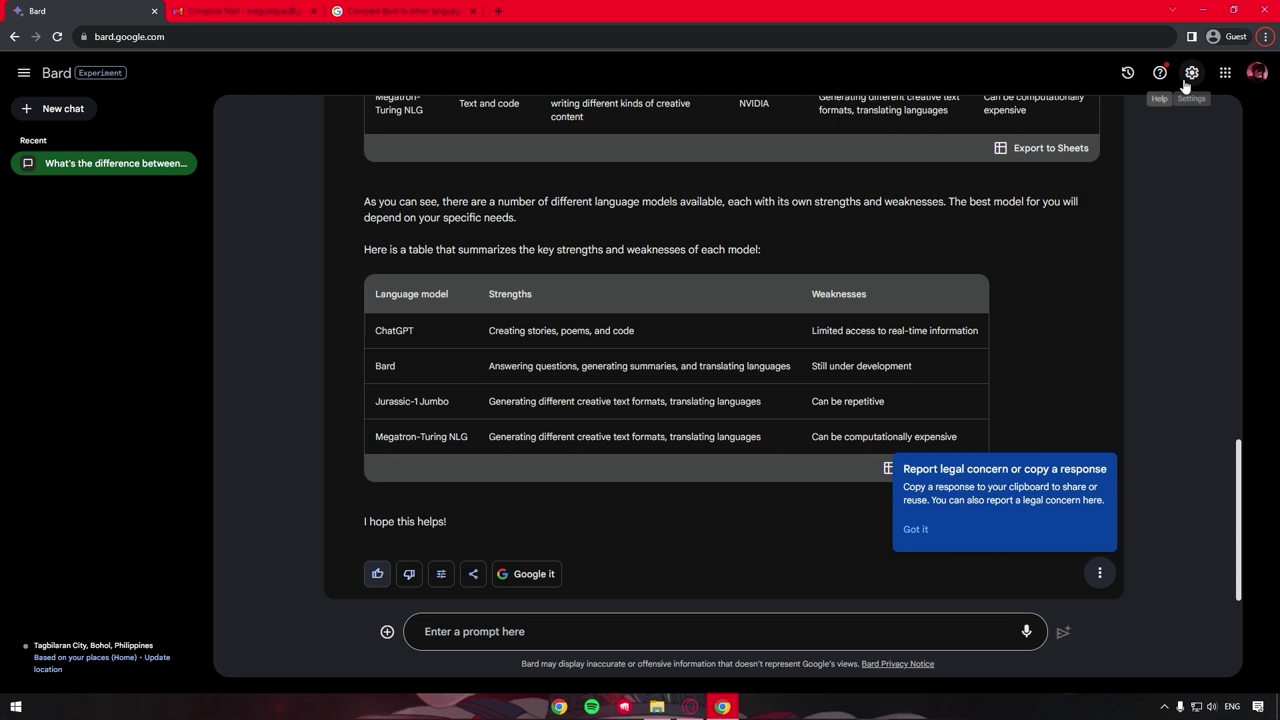
left_click(1192, 74)
left_click(1126, 103)
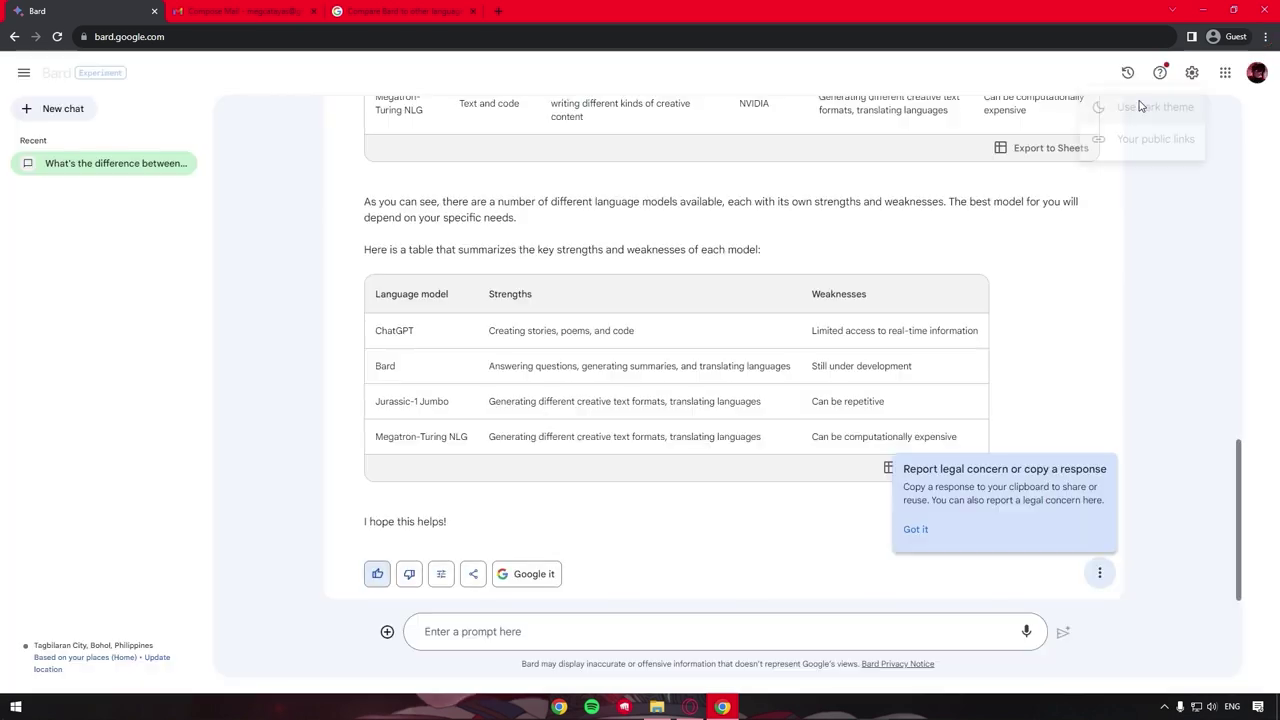
left_click(1192, 74)
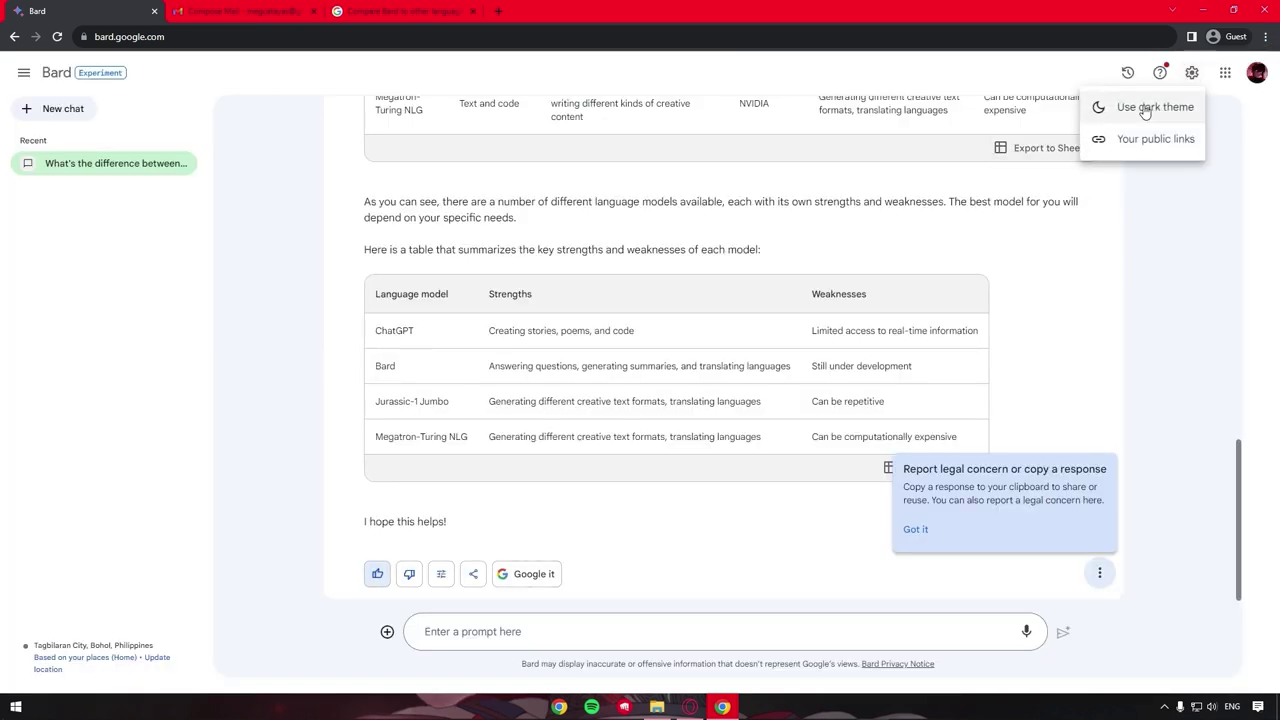
left_click(1146, 109)
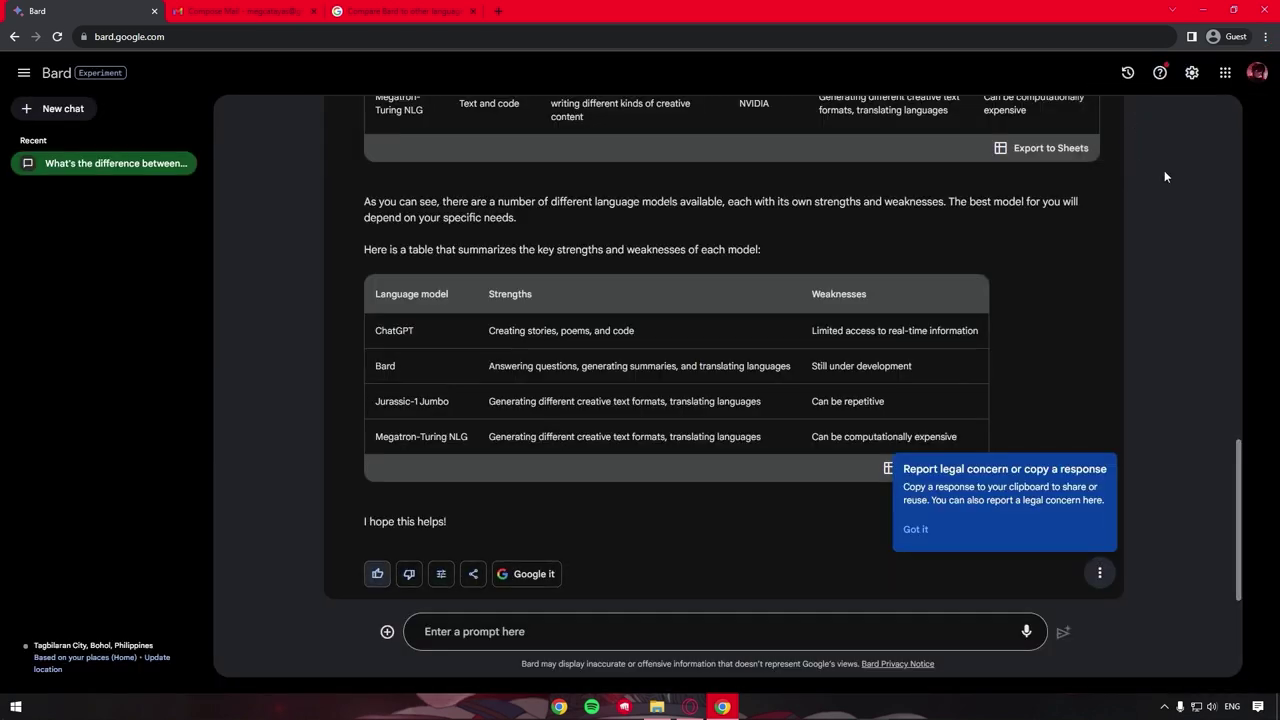
Review the three saved Bard Activity entries with 18-month auto-delete, then return to the Bard tab
left_click(1126, 74)
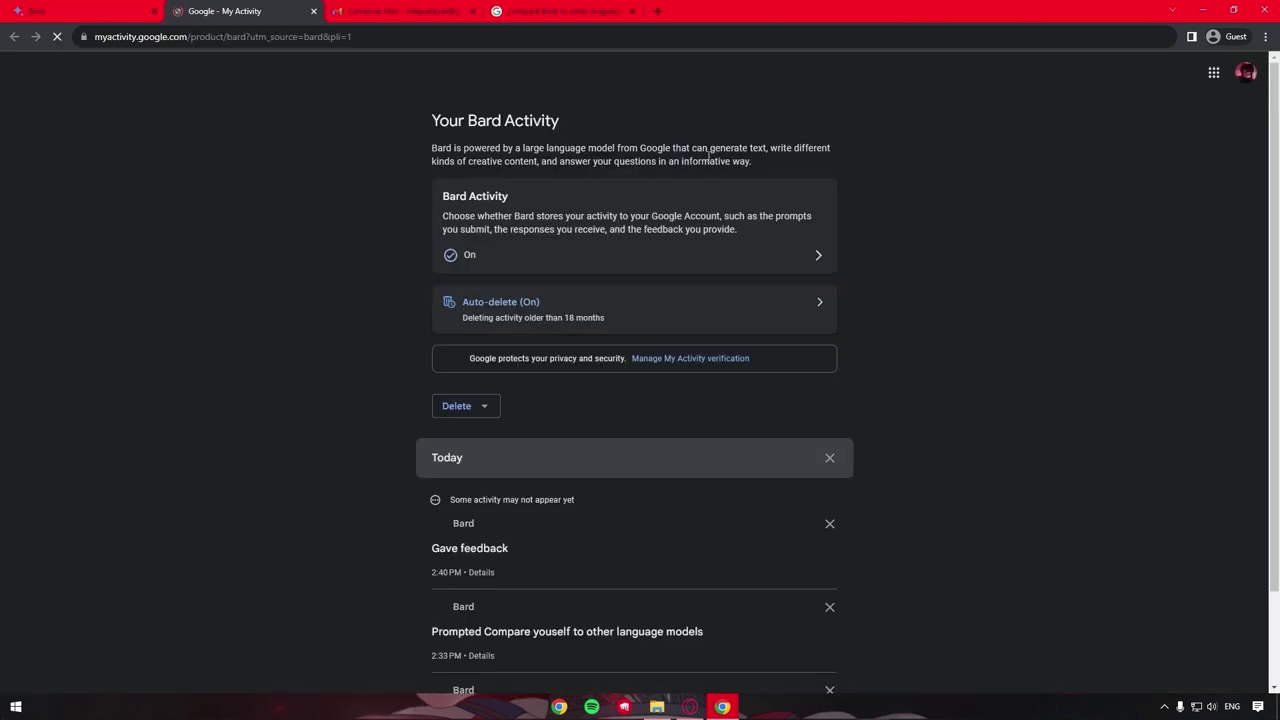
left_click(807, 260)
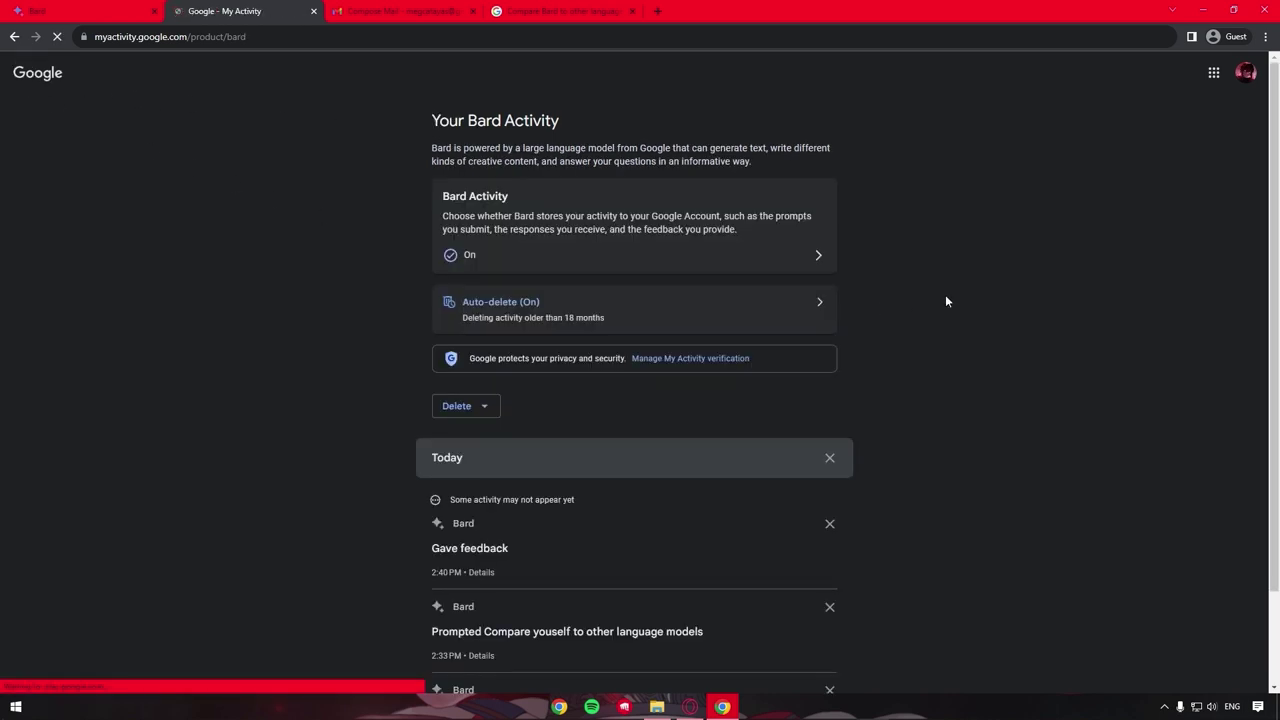
left_click_drag(1271, 171, 1276, 218)
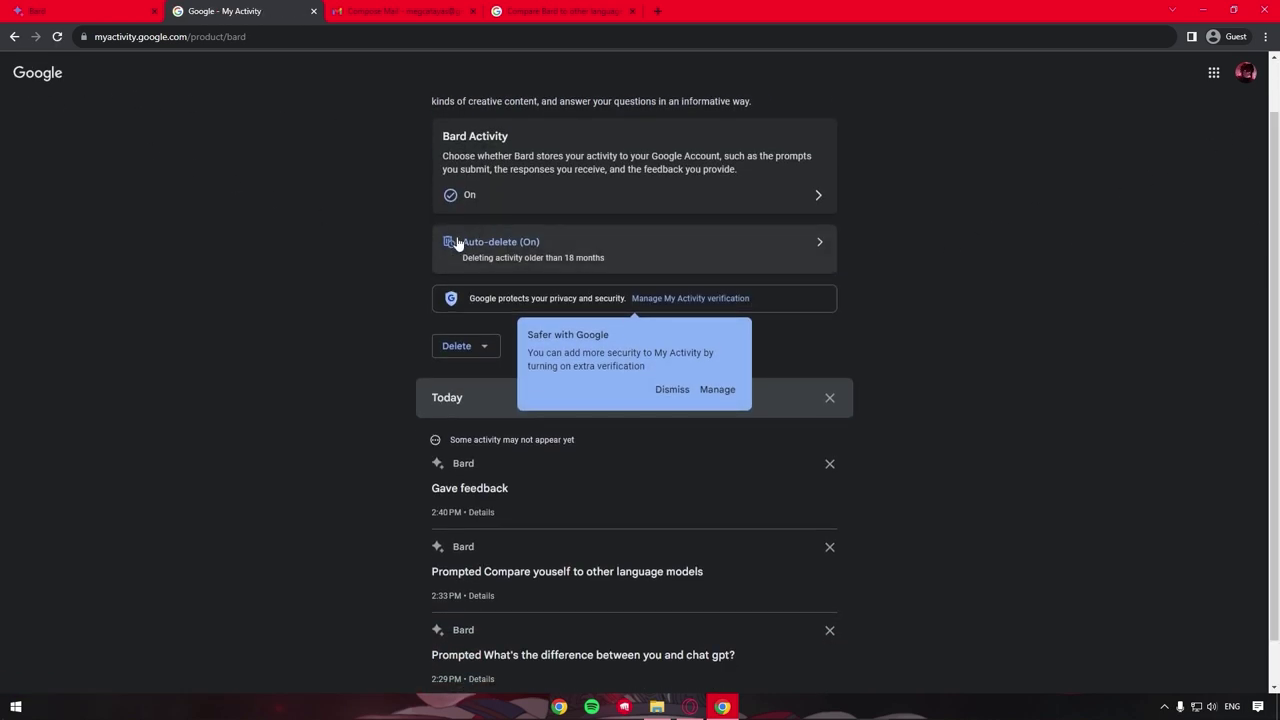
left_click(668, 390)
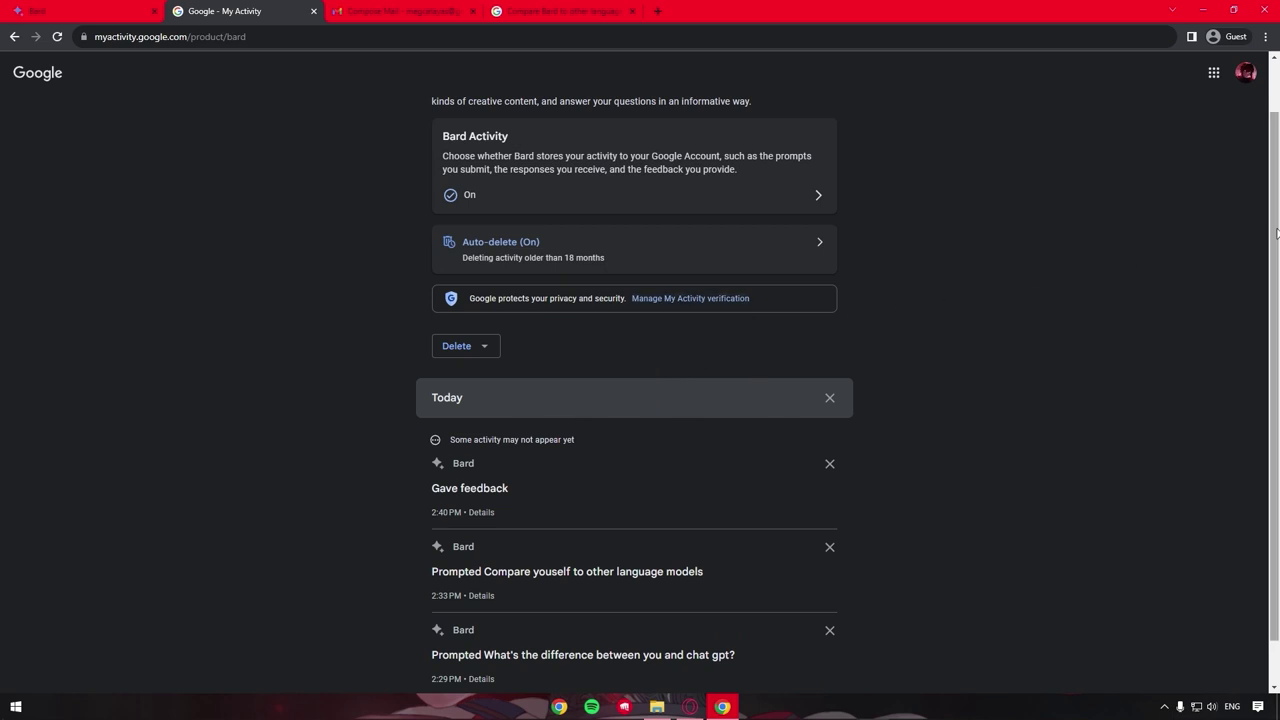
scroll(854, 349, "down", 1)
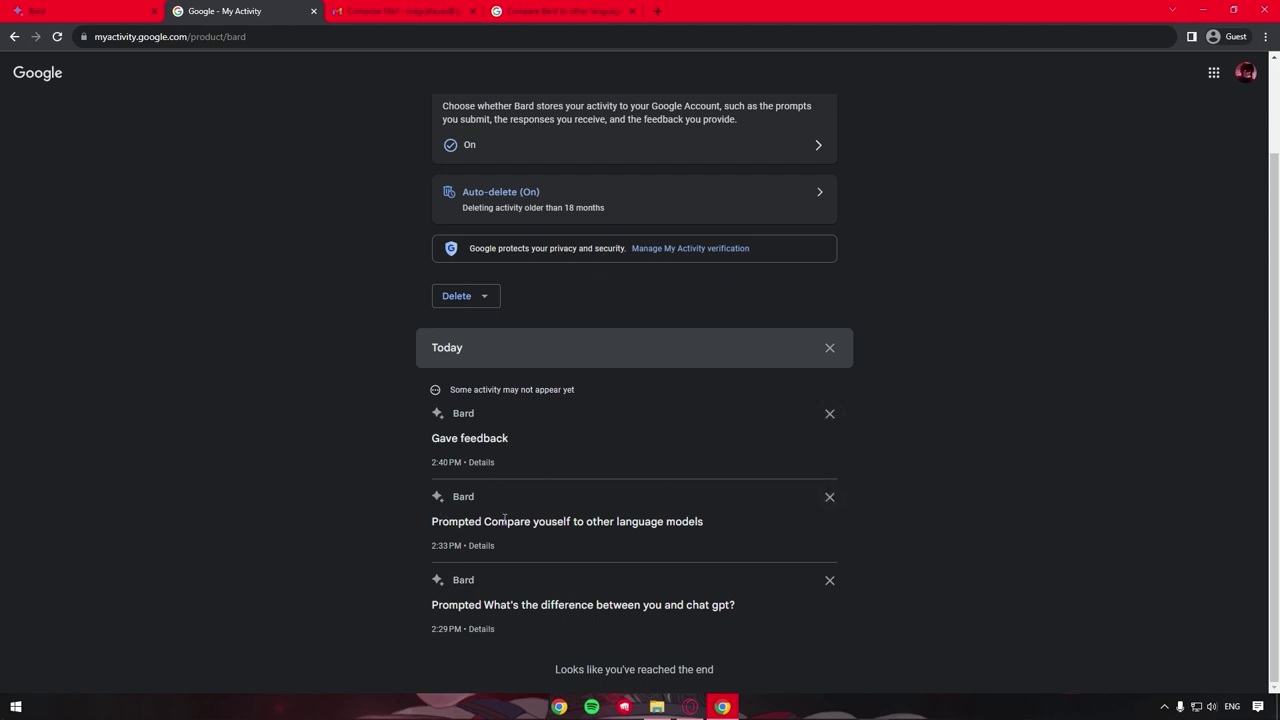
left_click(114, 8)
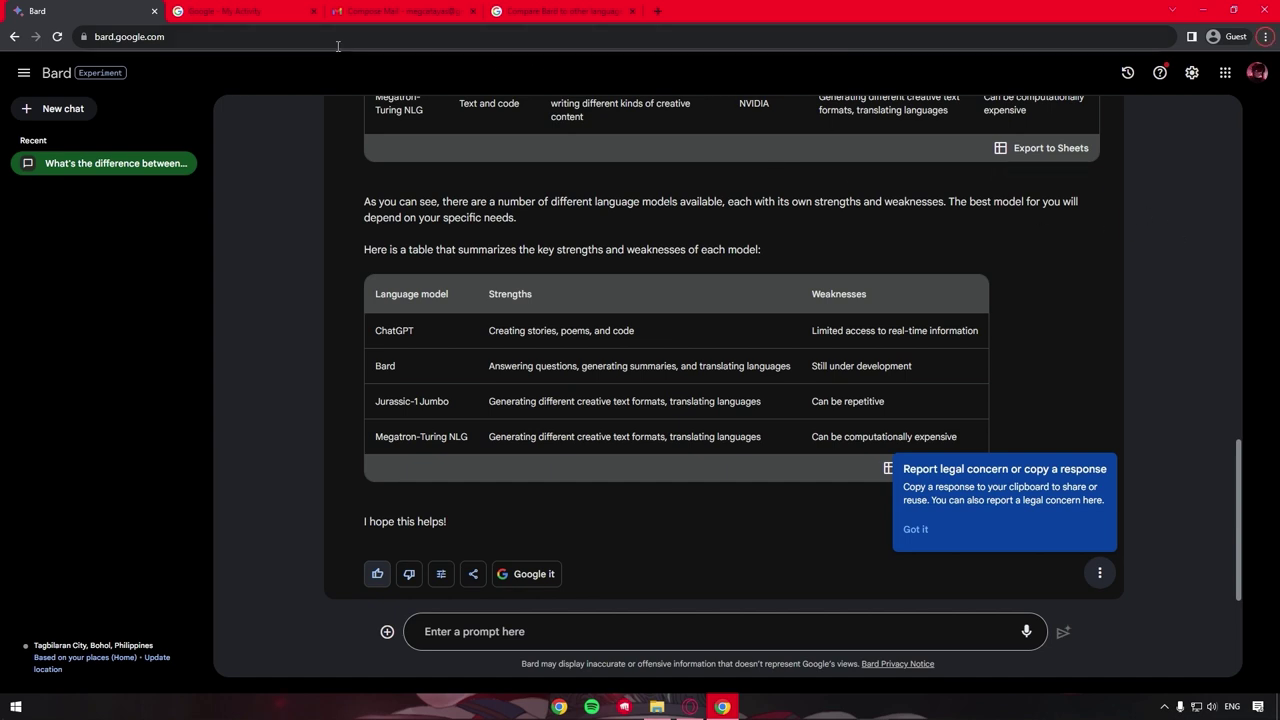
Start a new chat and delete the 'What's the difference between you and chat gpt?' chat
left_click(55, 110)
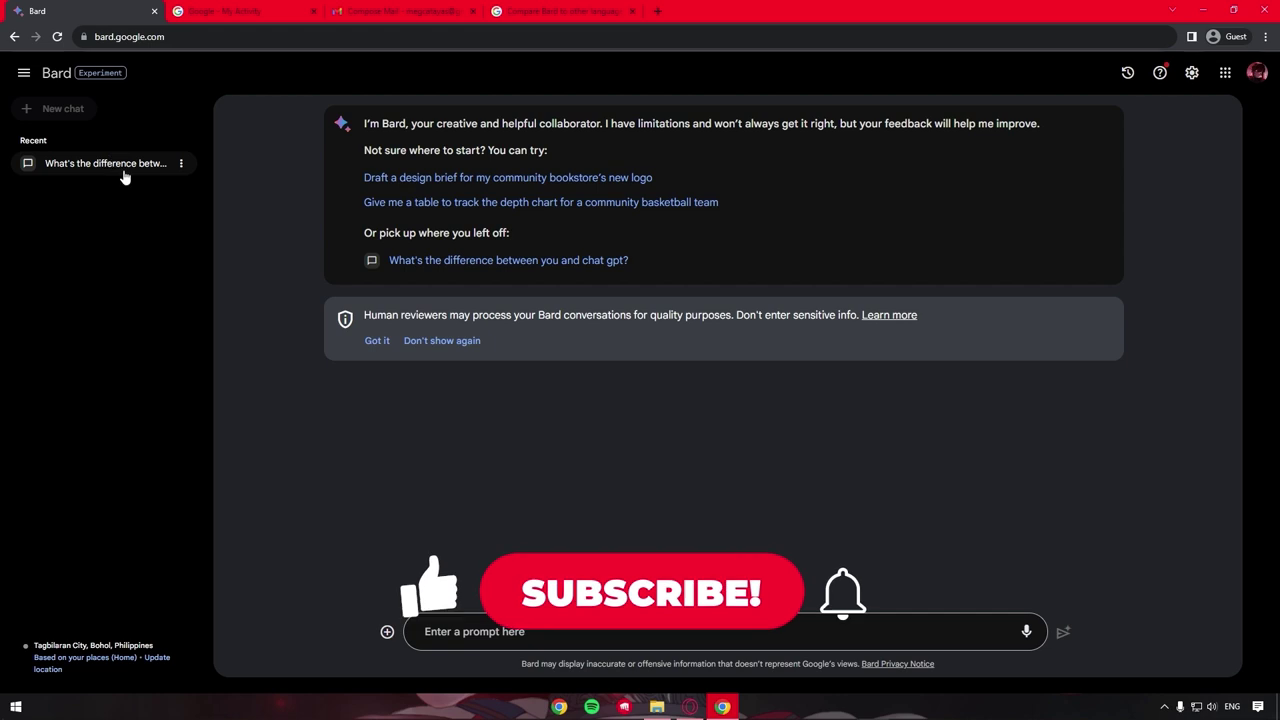
left_click(181, 163)
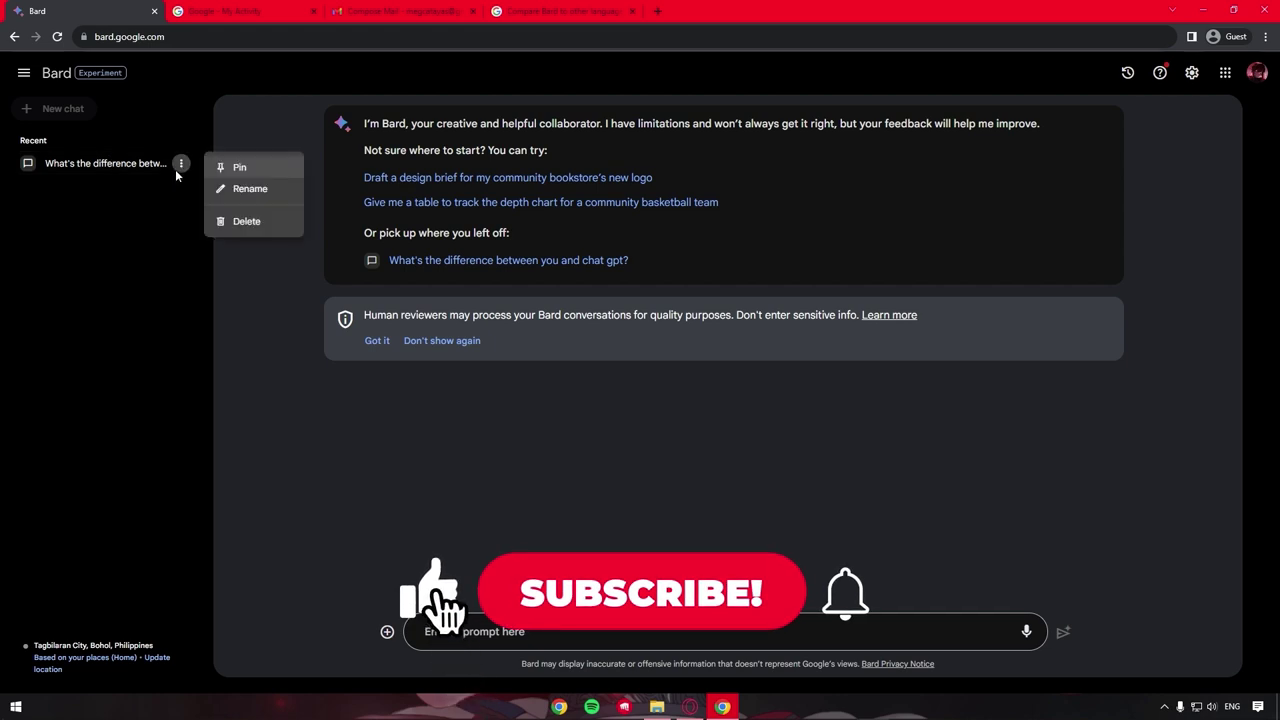
left_click(246, 222)
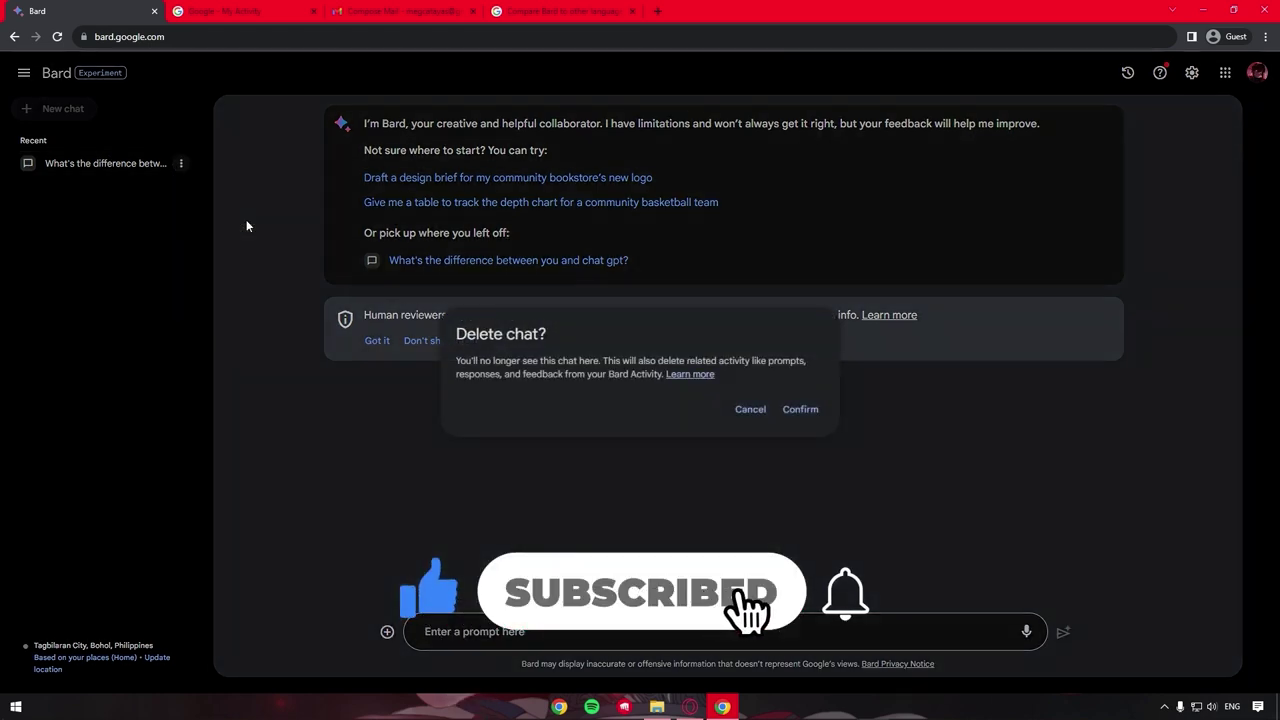
left_click(805, 408)
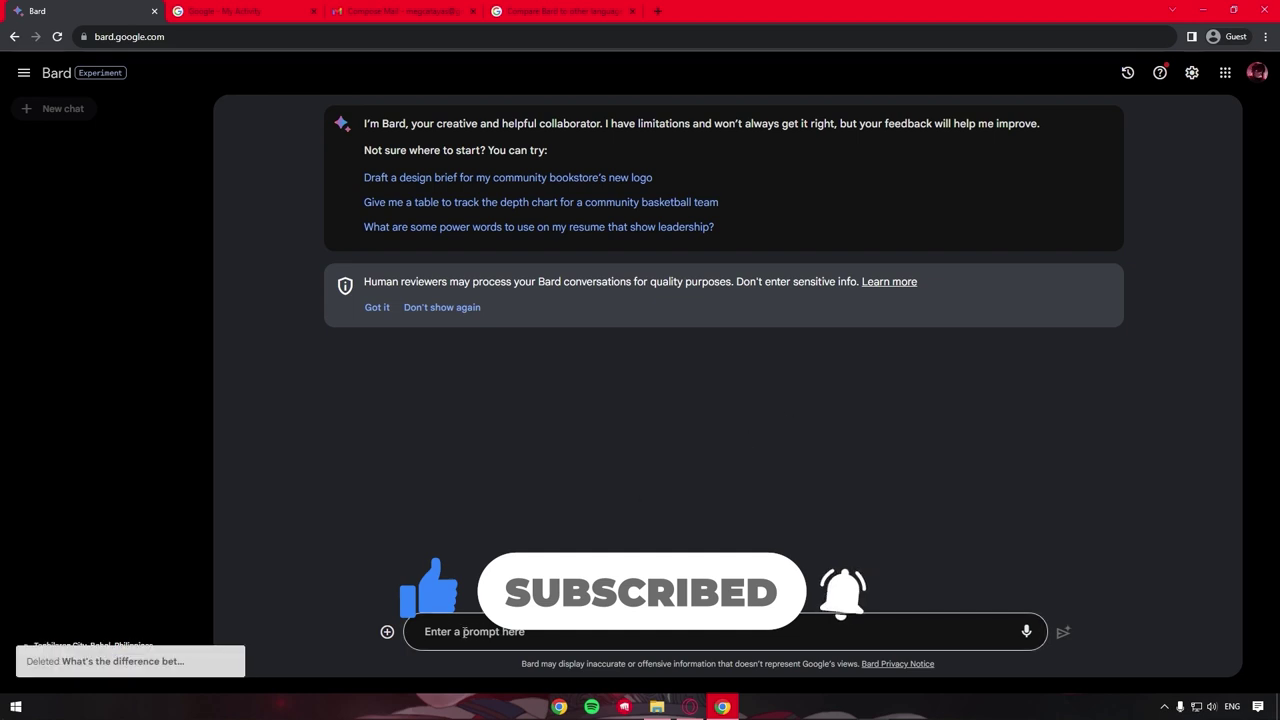